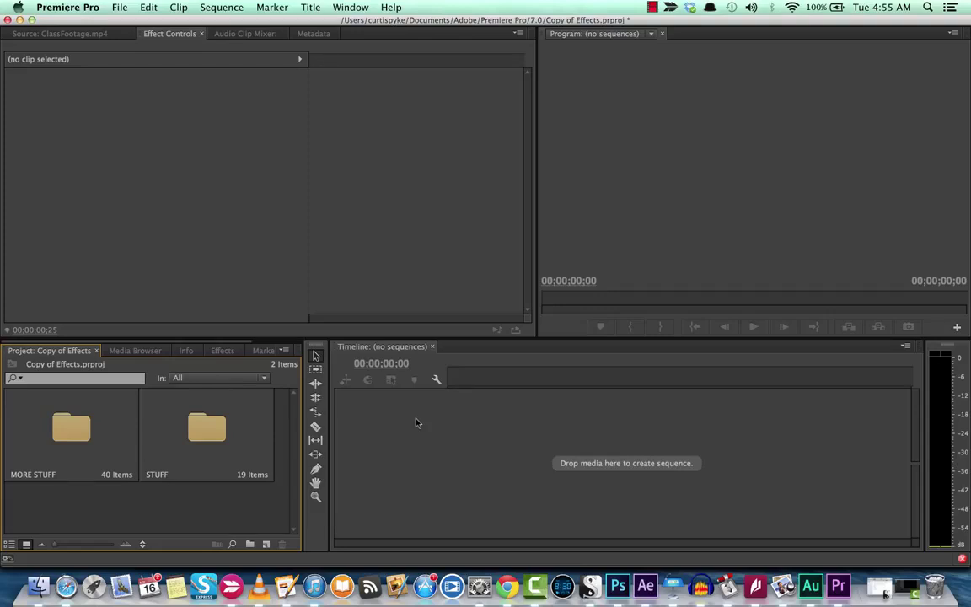
- Open the STUFF bin and build a new sequence from freeyoungcoupleinlove.mov
{"action": "double_click", "coordinate": [213, 440]}
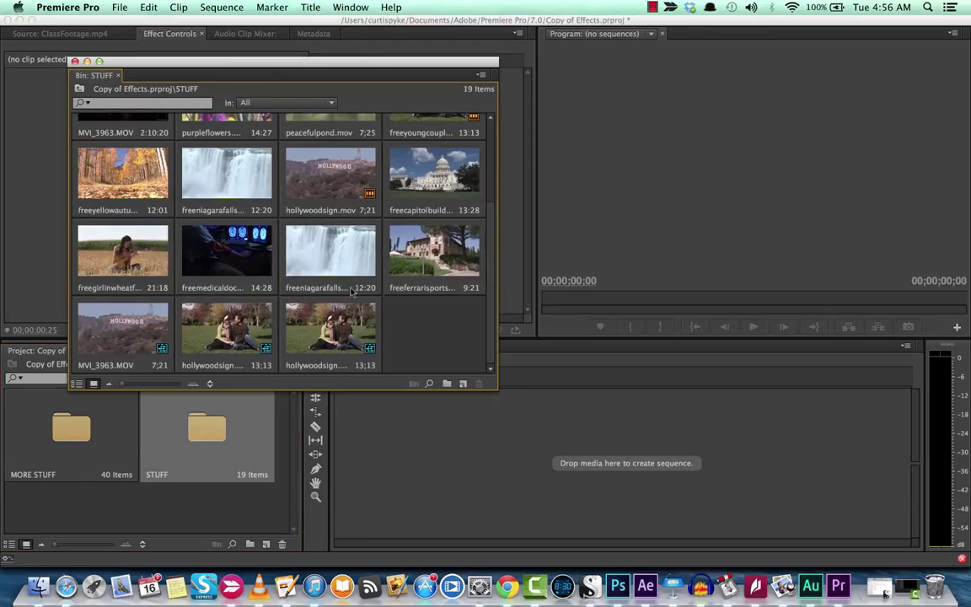
{"action": "scroll", "coordinate": [338, 315], "scroll_direction": "up", "scroll_amount": 5}
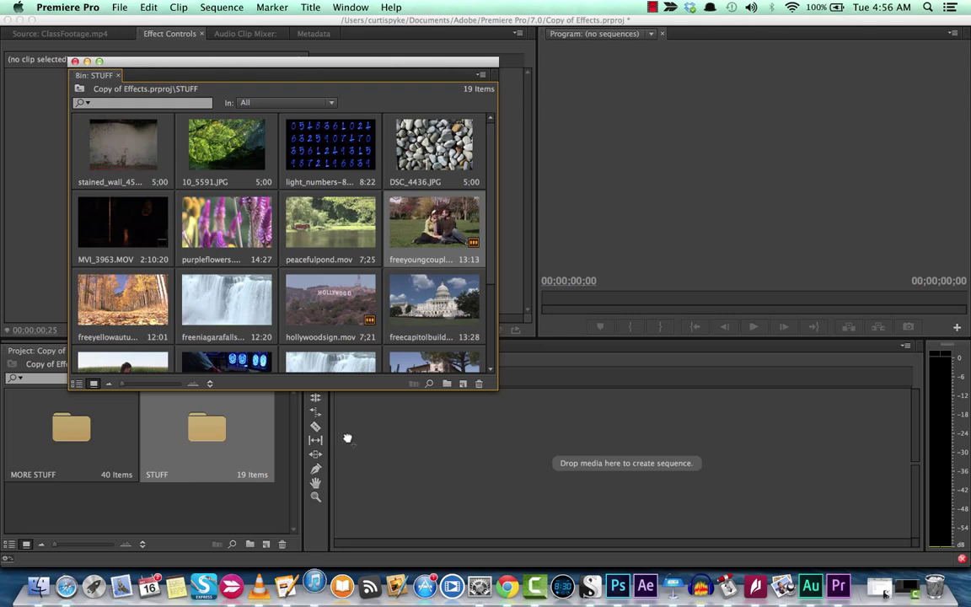
{"action": "left_click_drag", "start_coordinate": [373, 437], "coordinate": [374, 439]}
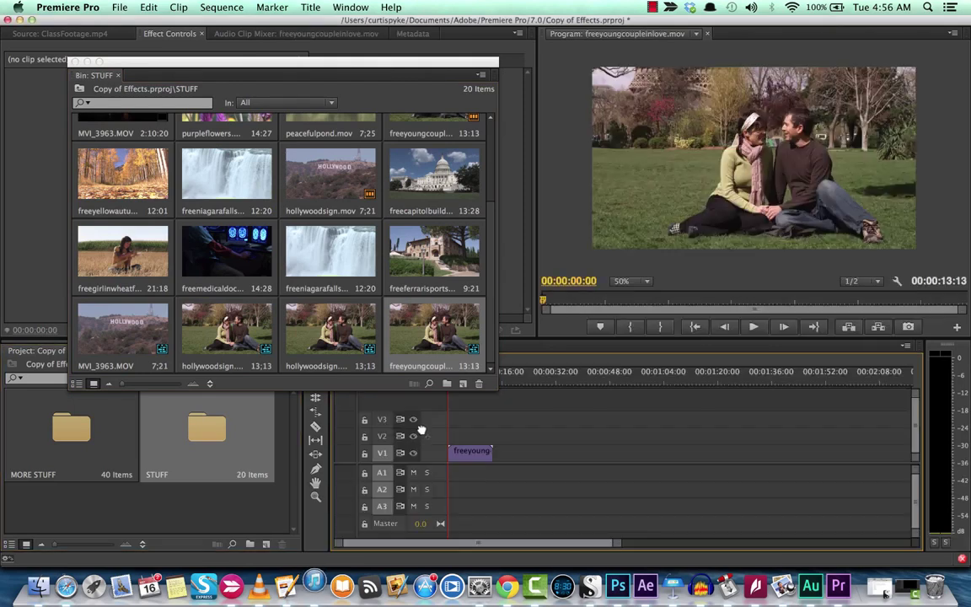
- Close the floating STUFF bin and park the playhead about three seconds in
{"action": "left_click", "coordinate": [210, 296]}
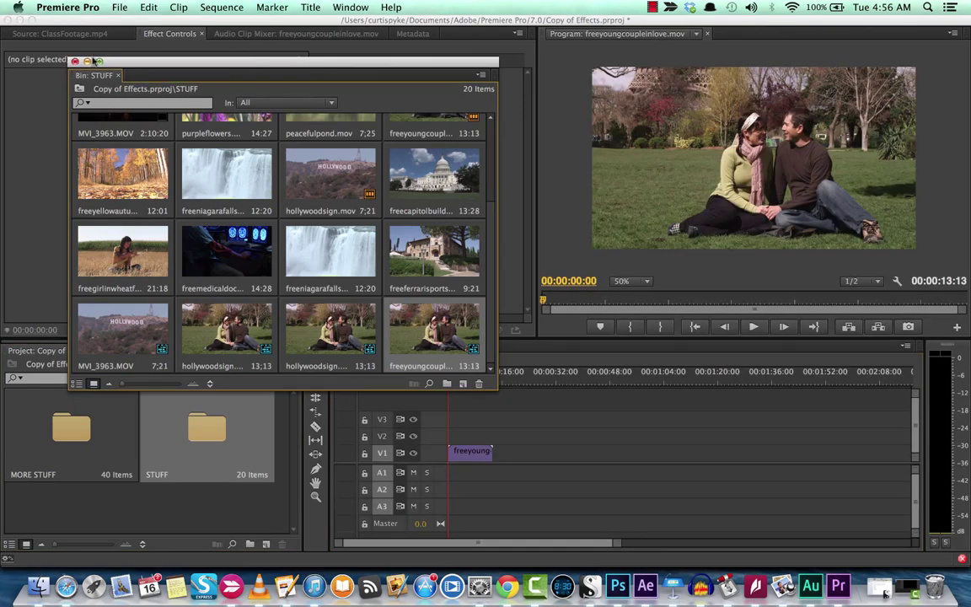
{"action": "left_click", "coordinate": [74, 61]}
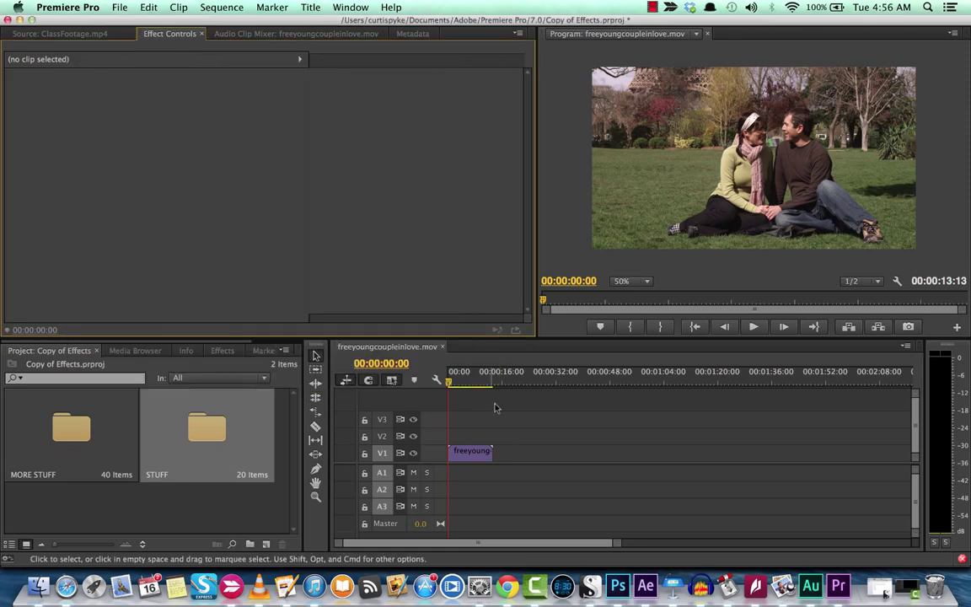
{"action": "left_click_drag", "start_coordinate": [622, 544], "coordinate": [578, 548]}
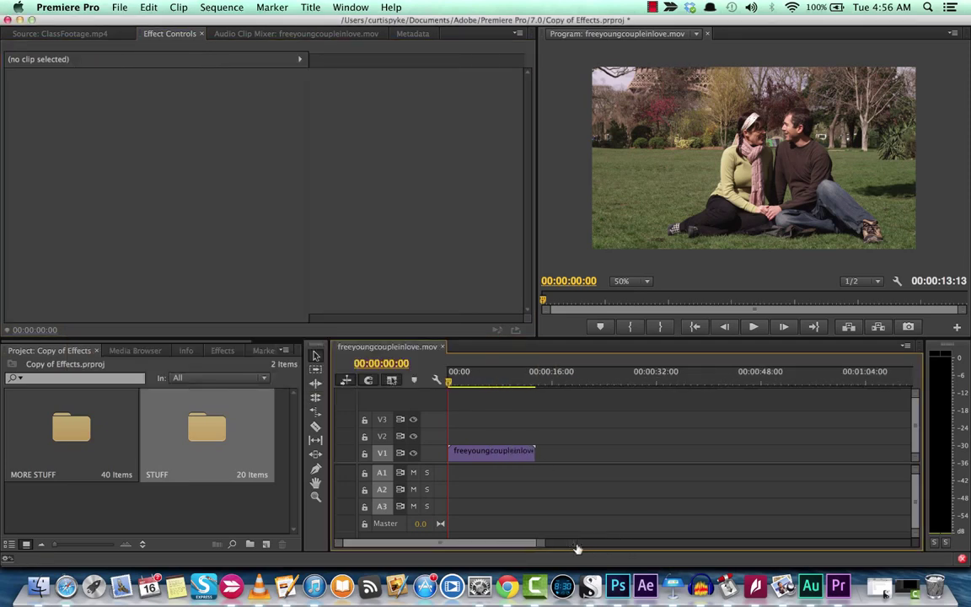
{"action": "left_click_drag", "start_coordinate": [464, 372], "coordinate": [435, 385]}
{"action": "left_click", "coordinate": [469, 378]}
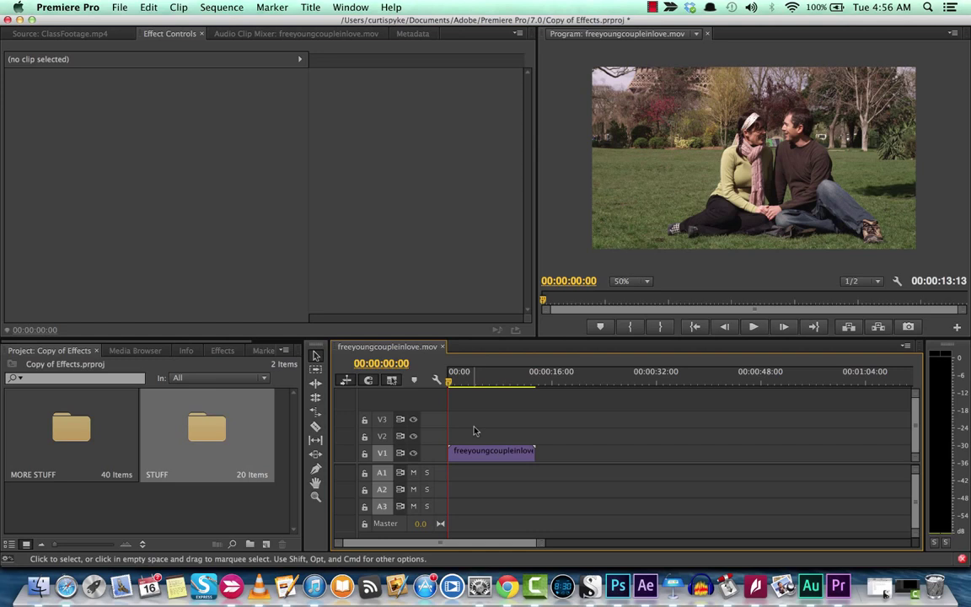
- Select the couple clip and expand its Time Remapping and Motion properties
{"action": "left_click", "coordinate": [497, 451]}
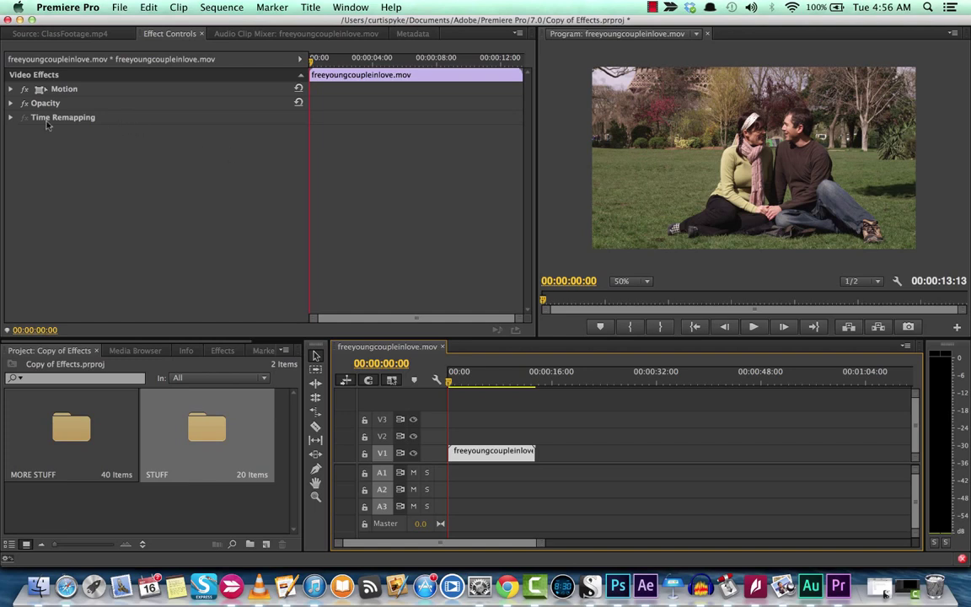
{"action": "left_click", "coordinate": [11, 117]}
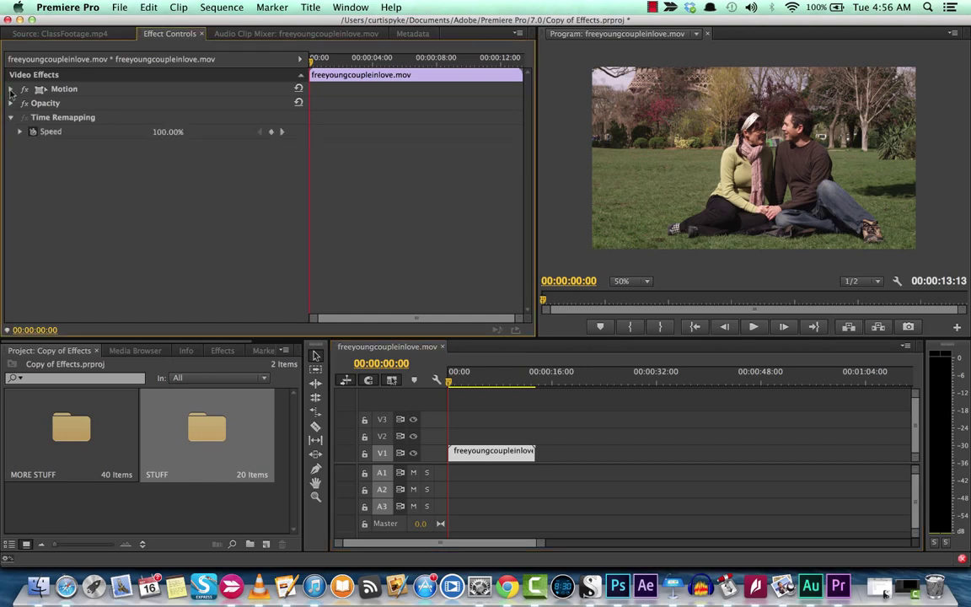
{"action": "left_click", "coordinate": [10, 90]}
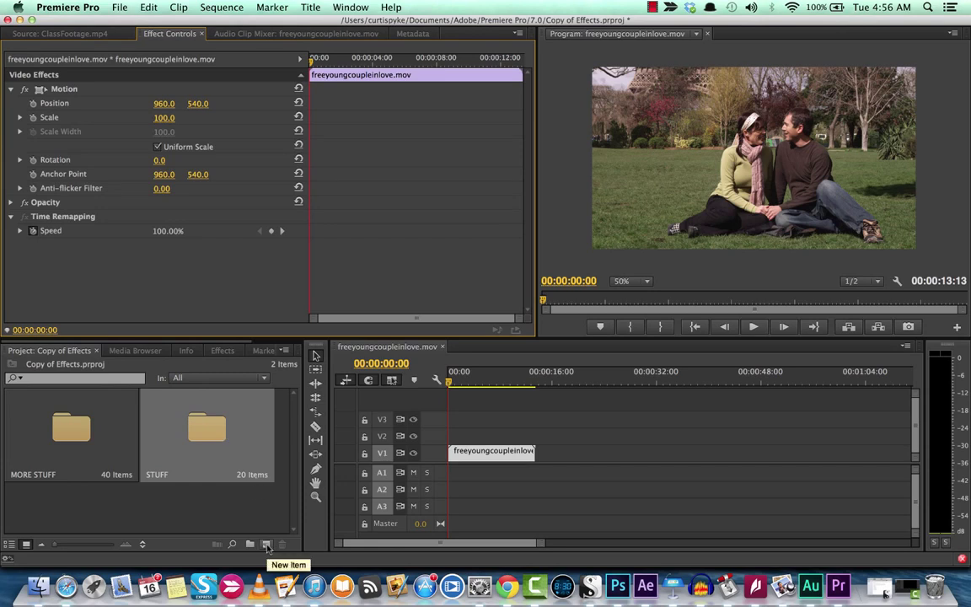
- Create a 1920×1080 white (FFFFFF) colour matte named whitebackground
{"action": "left_click", "coordinate": [266, 545]}
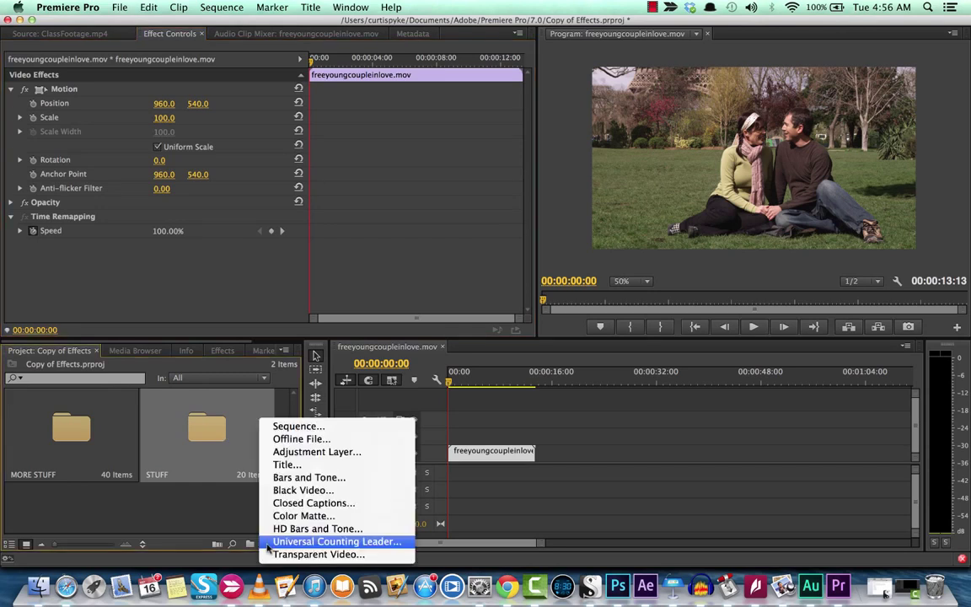
{"action": "left_click", "coordinate": [331, 516]}
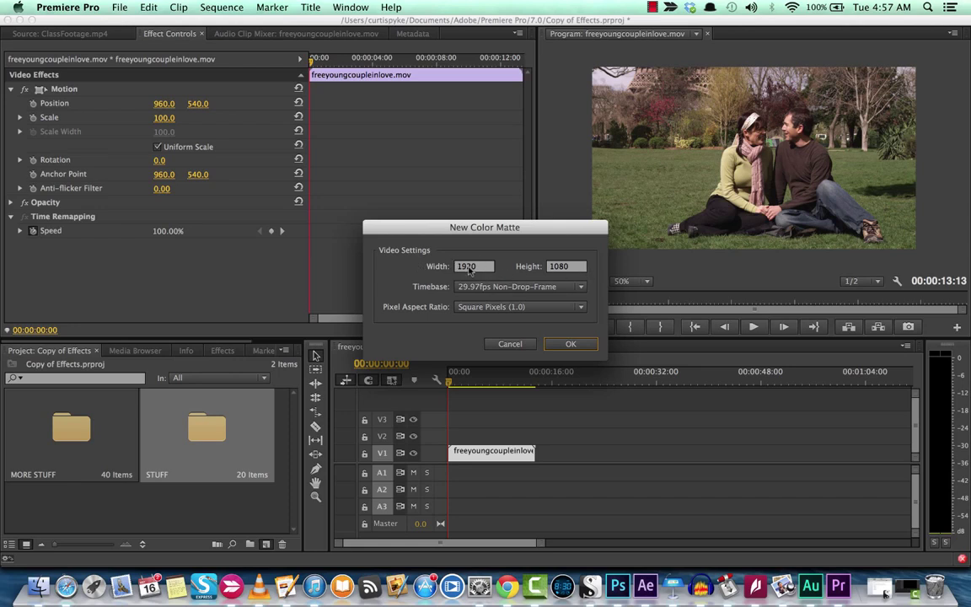
{"action": "left_click", "coordinate": [572, 344]}
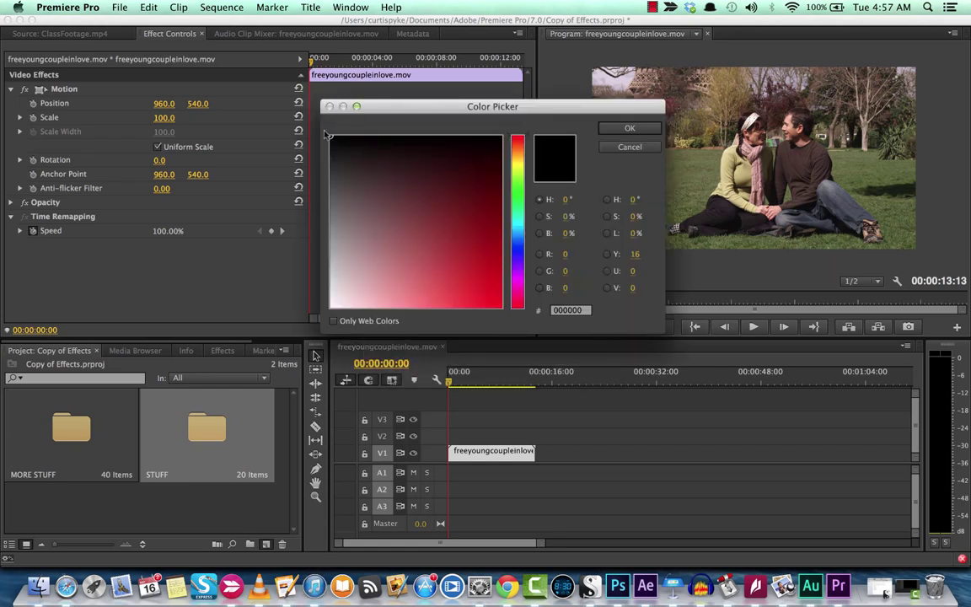
{"action": "mouse_move", "coordinate": [337, 147]}
{"action": "left_mouse_down"}
{"action": "mouse_move", "coordinate": [332, 315]}
{"action": "mouse_move", "coordinate": [355, 258]}
{"action": "mouse_move", "coordinate": [390, 217]}
{"action": "mouse_move", "coordinate": [316, 335]}
{"action": "left_mouse_up"}
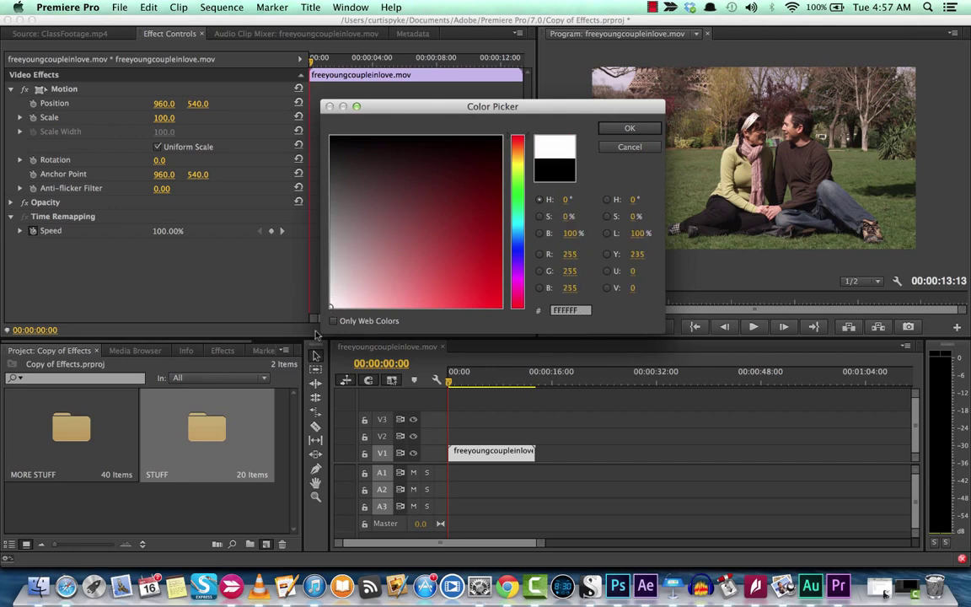
{"action": "left_click", "coordinate": [630, 131]}
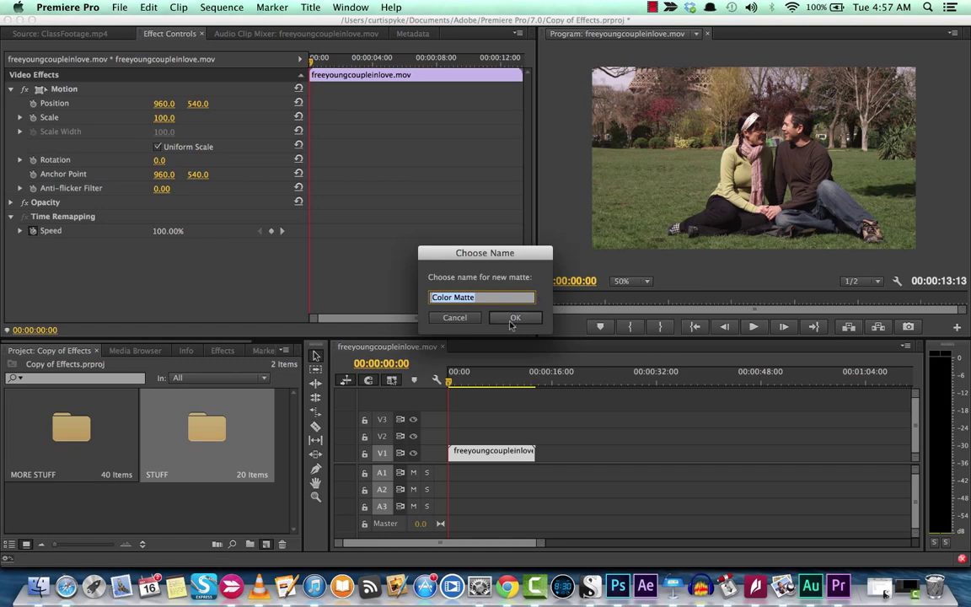
{"action": "type", "text": "whie"}
{"action": "key", "text": "Return"}
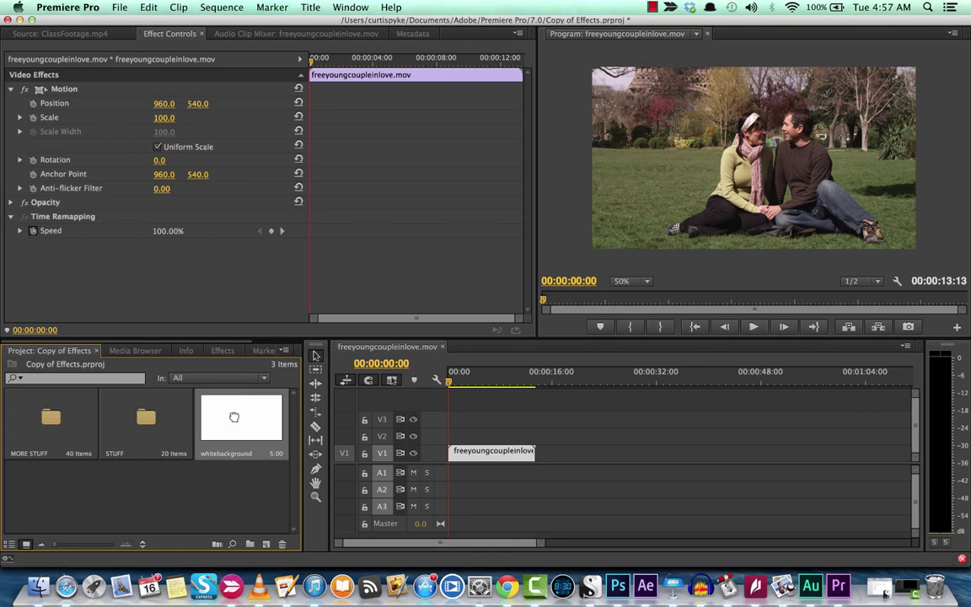
- Try the whitebackground matte on track V2, then undo it
{"action": "left_click_drag", "start_coordinate": [234, 417], "coordinate": [444, 438]}
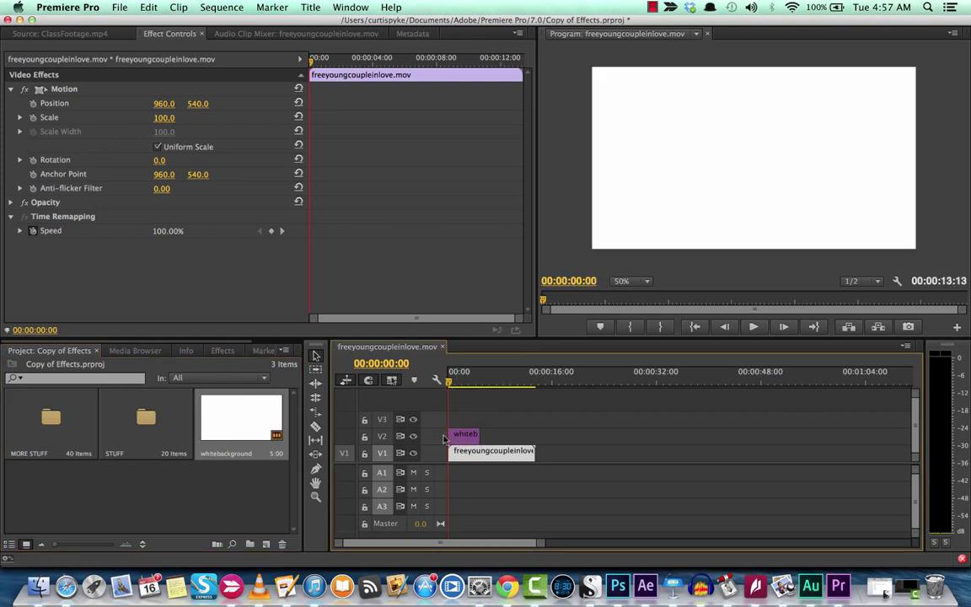
{"action": "left_click_drag", "start_coordinate": [448, 381], "coordinate": [454, 384]}
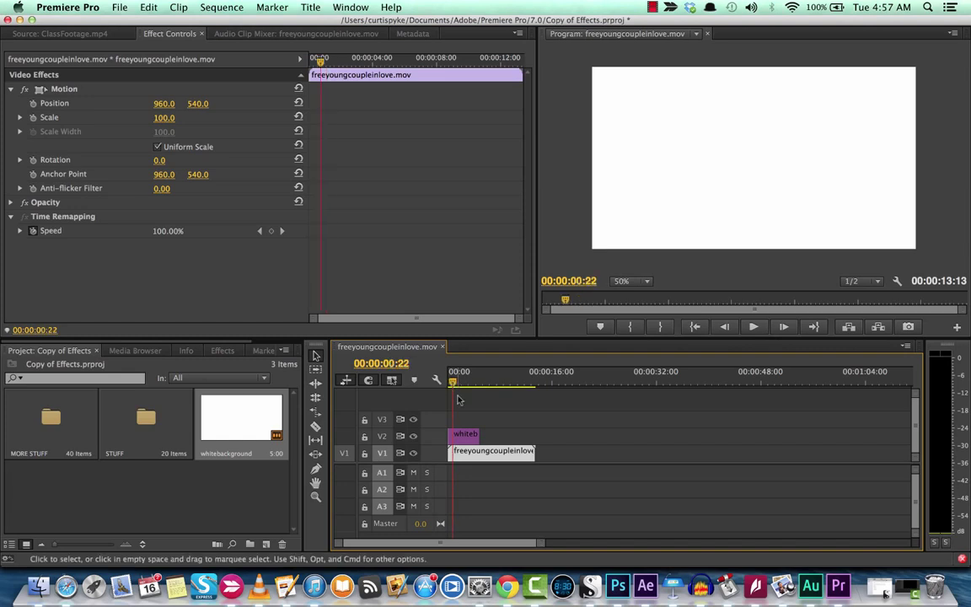
{"action": "key", "text": "super+z"}
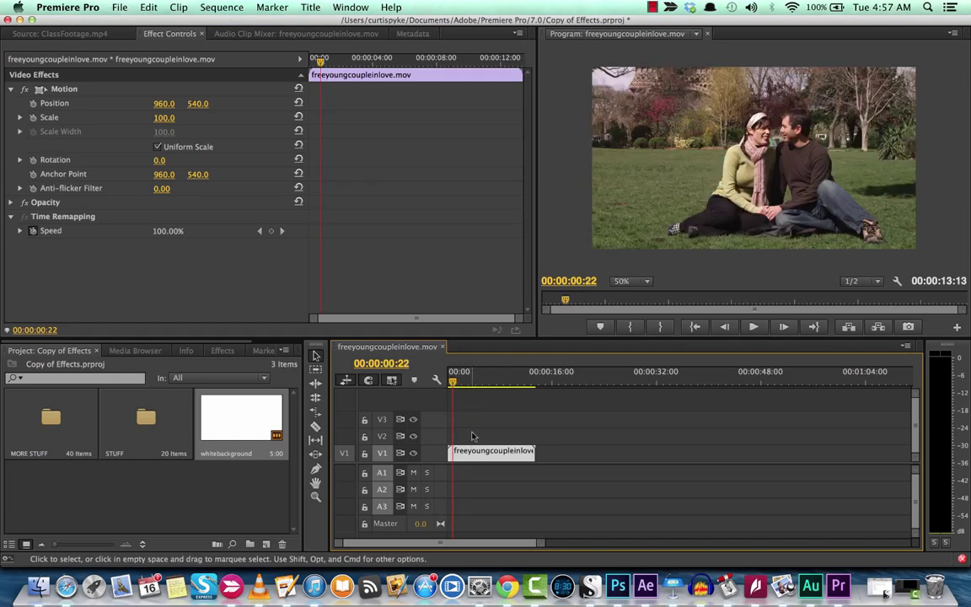
- Move the couple clip up from V1 to track V2
{"action": "left_click", "coordinate": [474, 453], "text": "shift"}
{"action": "left_click", "coordinate": [474, 453]}
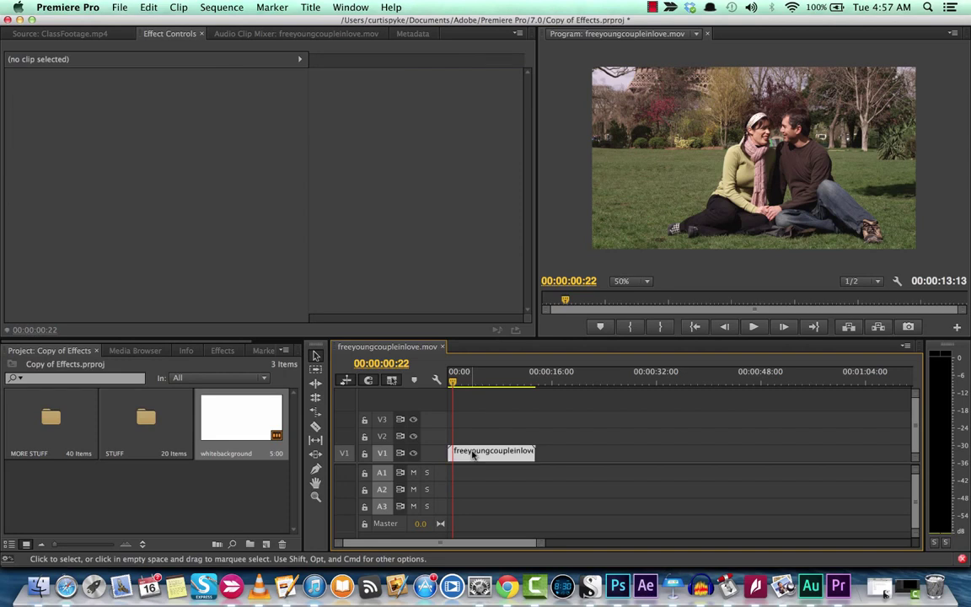
{"action": "left_click_drag", "start_coordinate": [473, 453], "coordinate": [476, 444]}
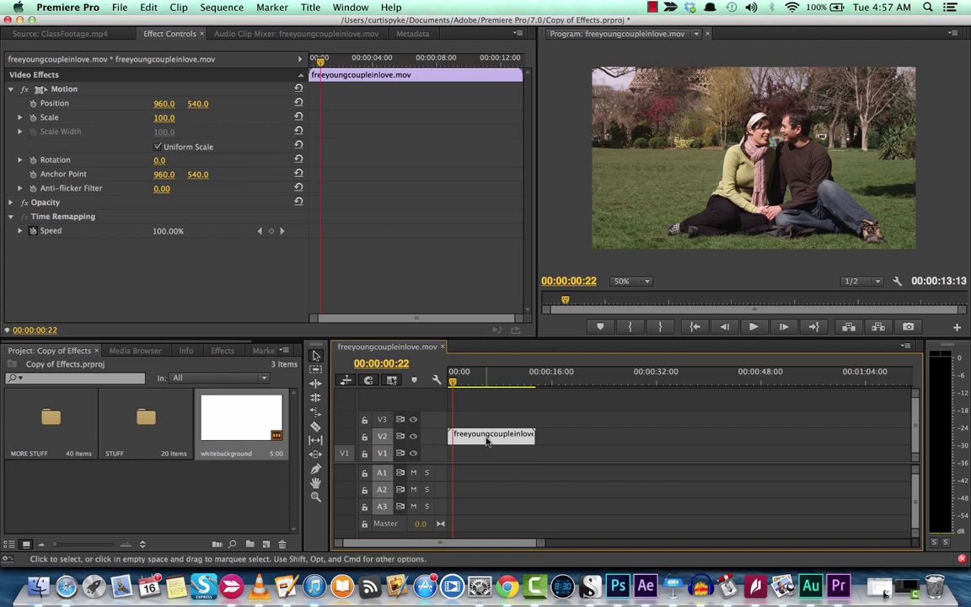
- Save the project and lay whitebackground on V1 beneath the couple clip
{"action": "left_click", "coordinate": [223, 419]}
{"action": "key", "text": "super+s"}
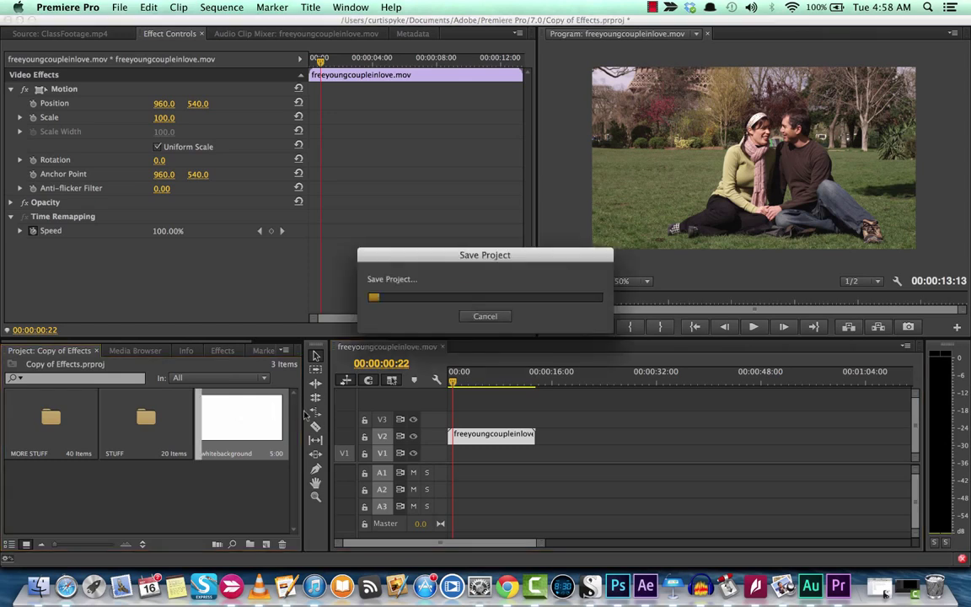
{"action": "left_click_drag", "start_coordinate": [412, 421], "coordinate": [533, 452]}
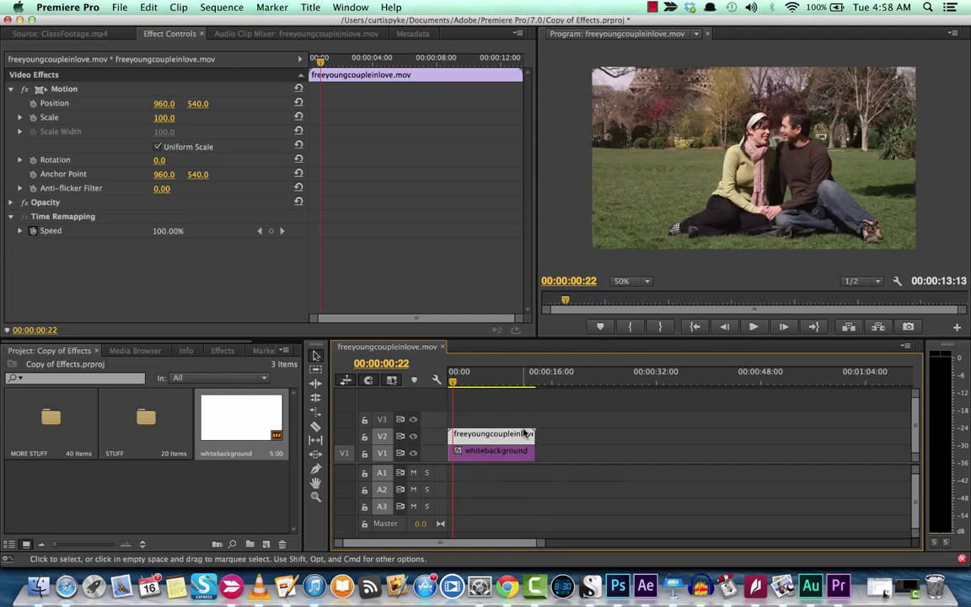
{"action": "left_click_drag", "start_coordinate": [512, 381], "coordinate": [501, 383]}
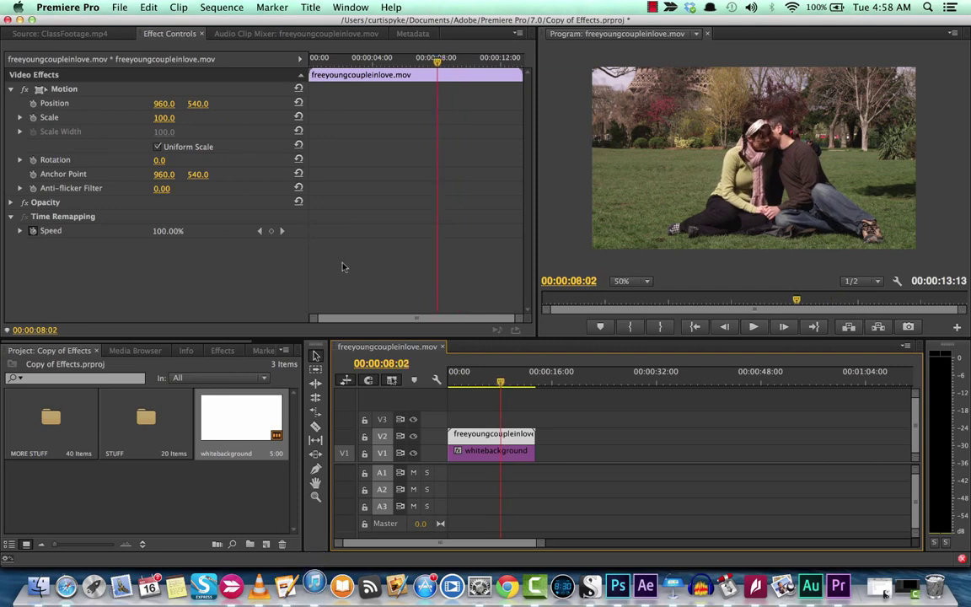
- At 00:00:02:27, shrink the couple clip's Scale to reveal the white background
{"action": "left_click", "coordinate": [466, 380]}
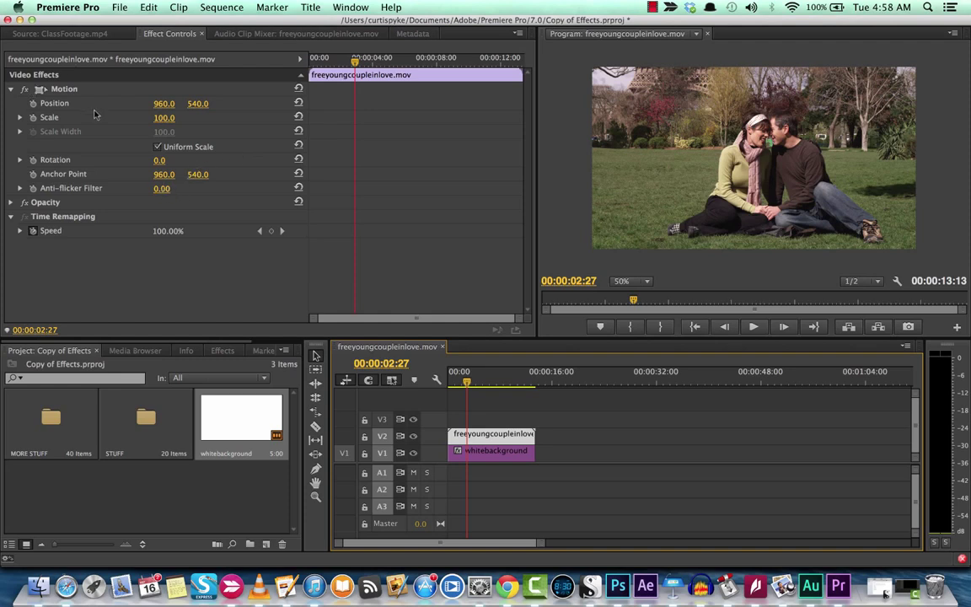
{"action": "left_click_drag", "start_coordinate": [165, 119], "coordinate": [125, 119]}
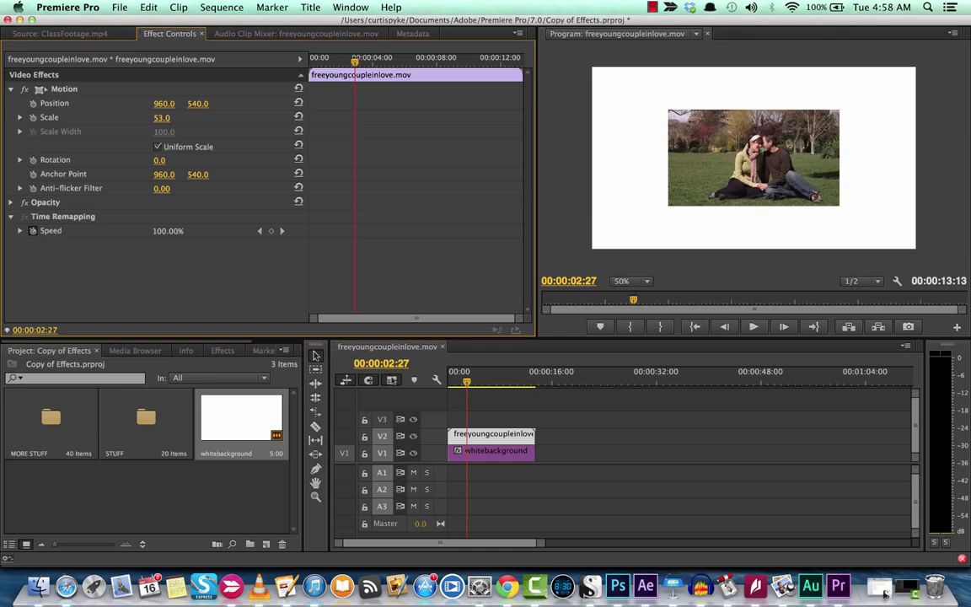
{"action": "left_click", "coordinate": [506, 455]}
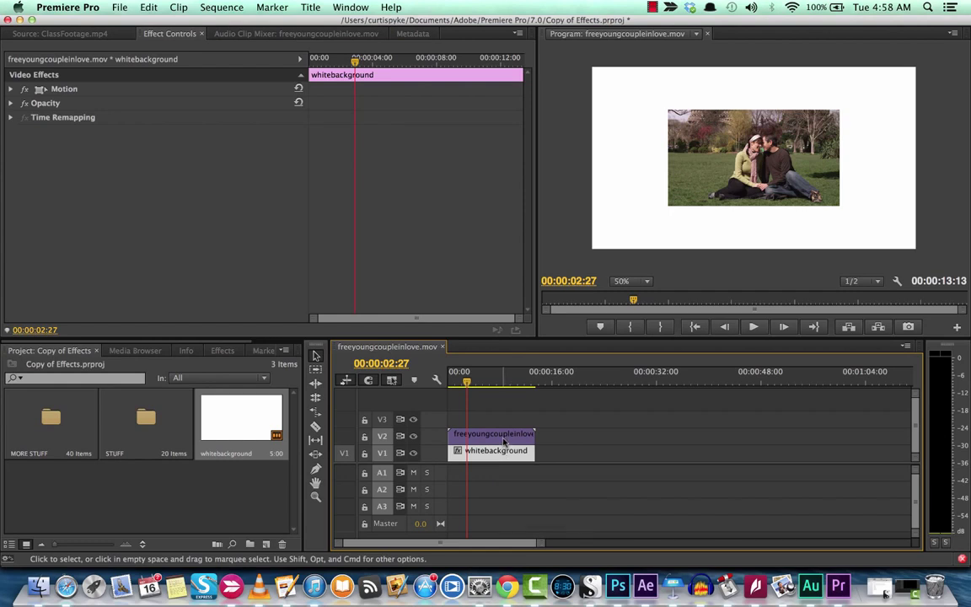
{"action": "left_click", "coordinate": [502, 436]}
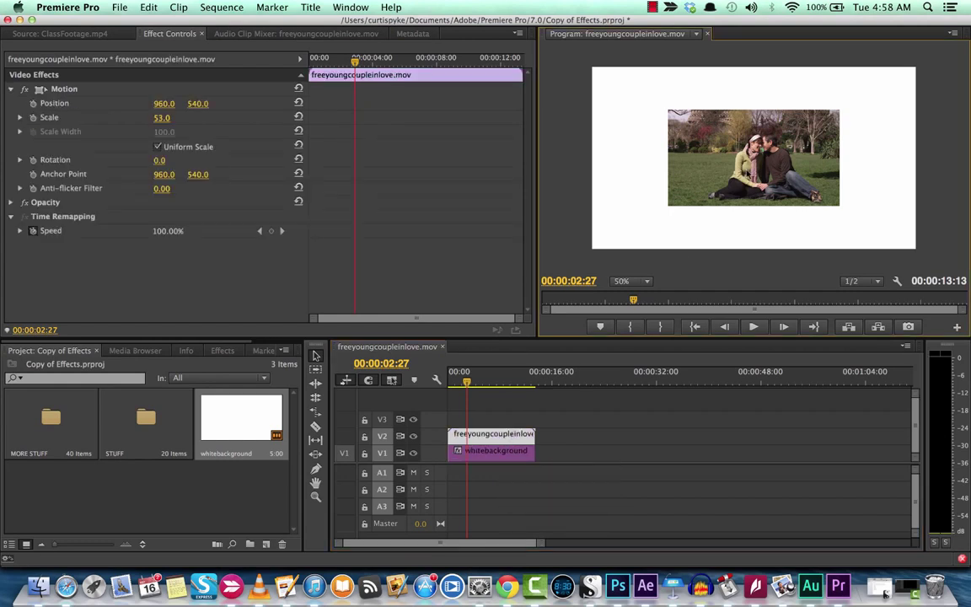
- Play and scrub the sequence, settling the playhead at three seconds
{"action": "left_click", "coordinate": [455, 377]}
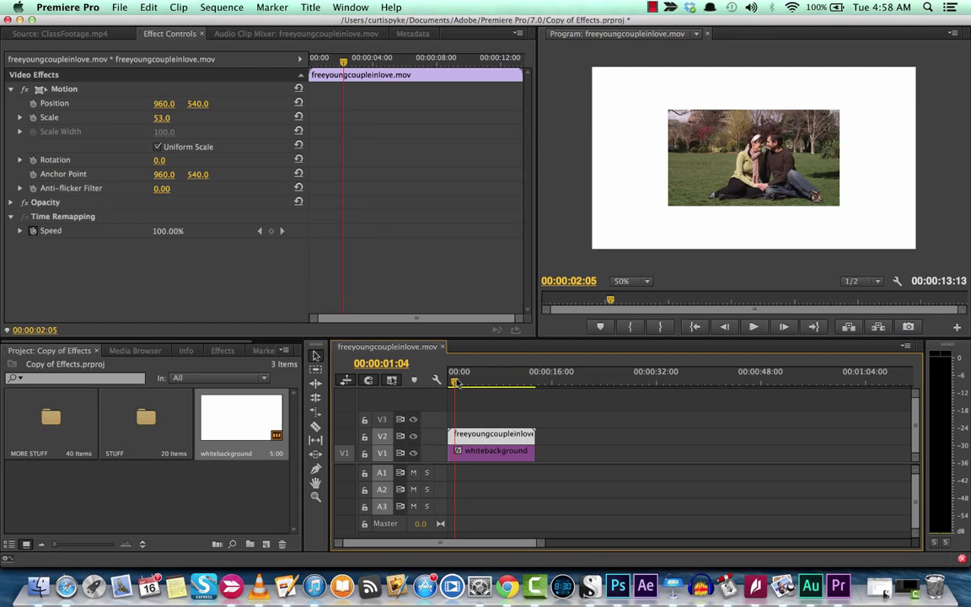
{"action": "key", "text": "space"}
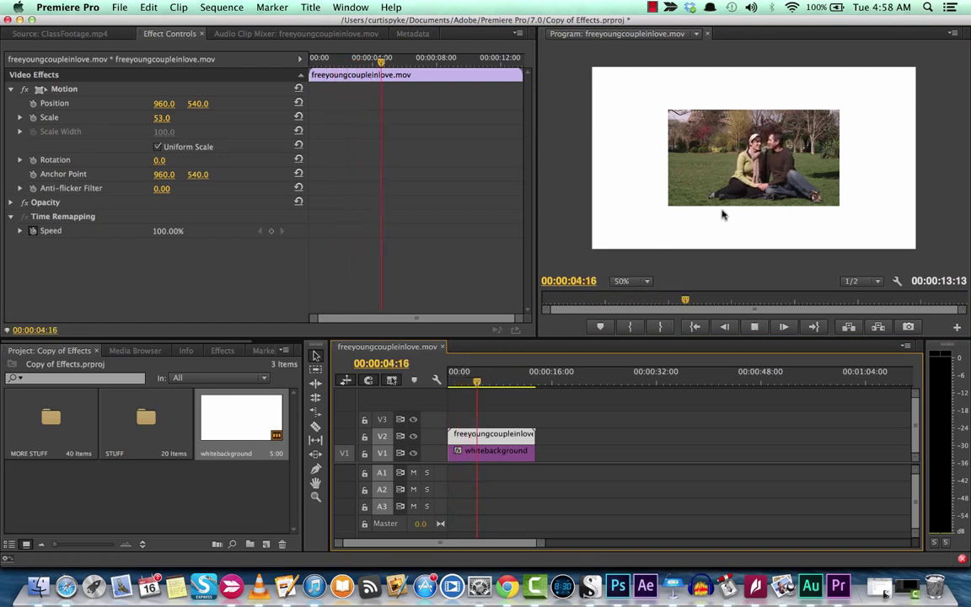
{"action": "key", "text": "space"}
{"action": "left_click_drag", "start_coordinate": [503, 380], "coordinate": [462, 380]}
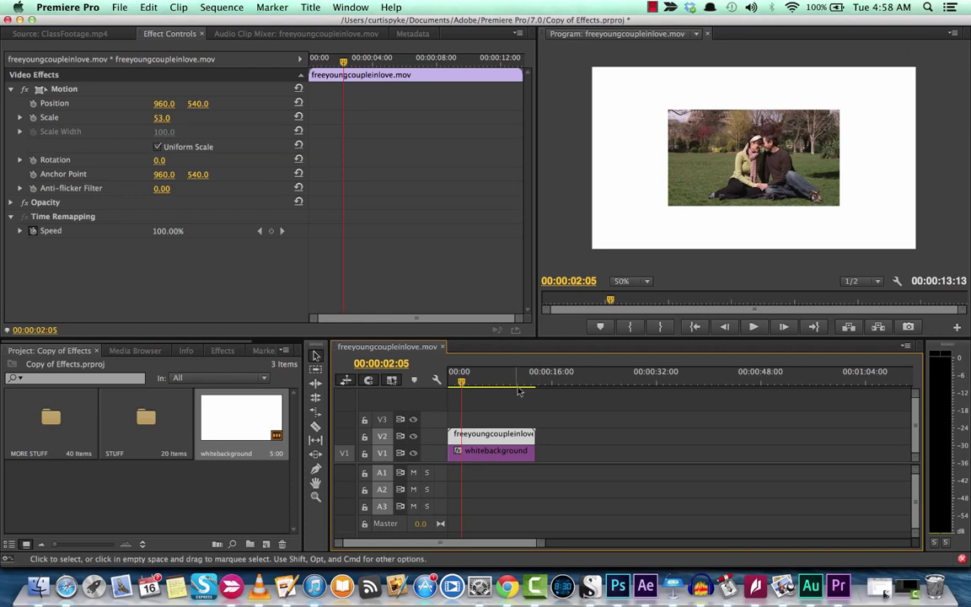
{"action": "left_click_drag", "start_coordinate": [461, 381], "coordinate": [468, 381]}
- Set the couple clip's Scale to 57, keeping its vertical position at 540
{"action": "left_click", "coordinate": [491, 415]}
{"action": "left_click", "coordinate": [489, 433]}
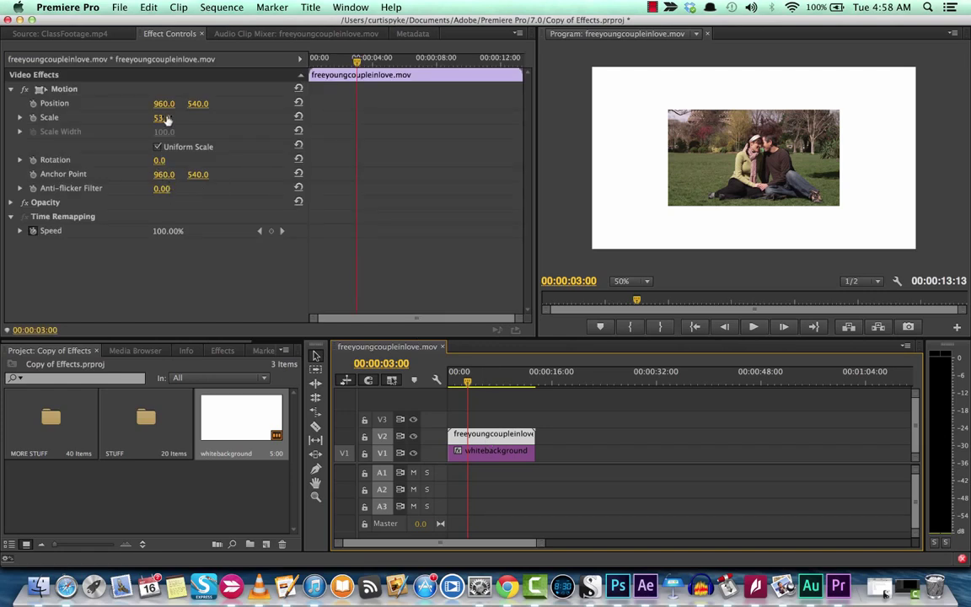
{"action": "mouse_move", "coordinate": [161, 117]}
{"action": "left_mouse_down"}
{"action": "mouse_move", "coordinate": [148, 117]}
{"action": "mouse_move", "coordinate": [156, 115]}
{"action": "left_mouse_up"}
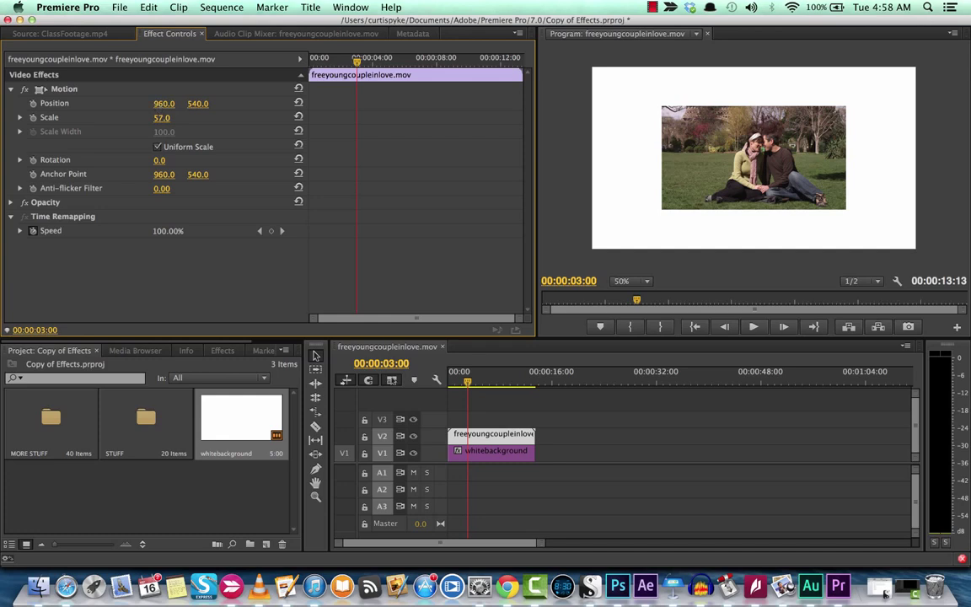
{"action": "left_click_drag", "start_coordinate": [164, 103], "coordinate": [170, 103]}
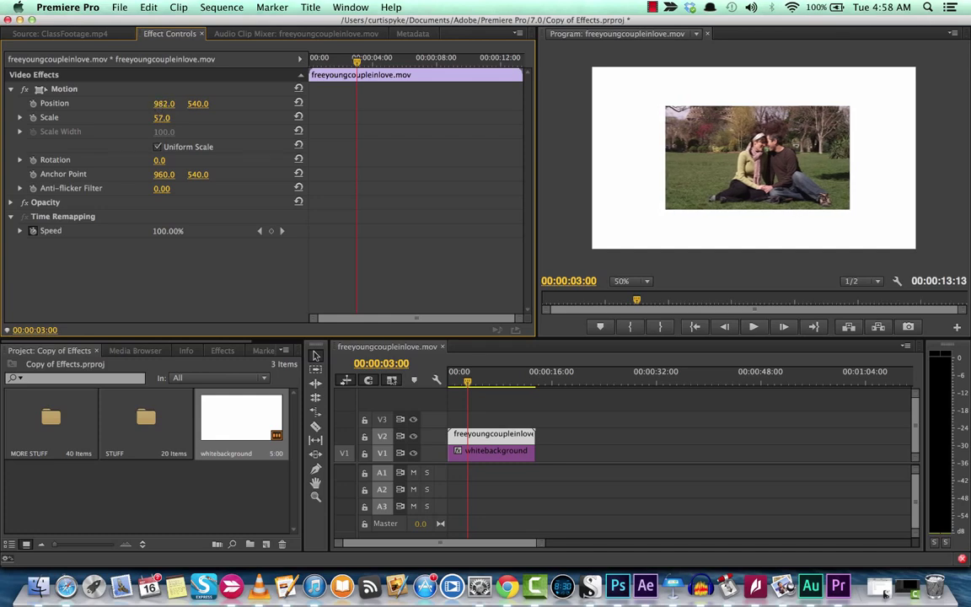
{"action": "left_click_drag", "start_coordinate": [164, 103], "coordinate": [200, 104]}
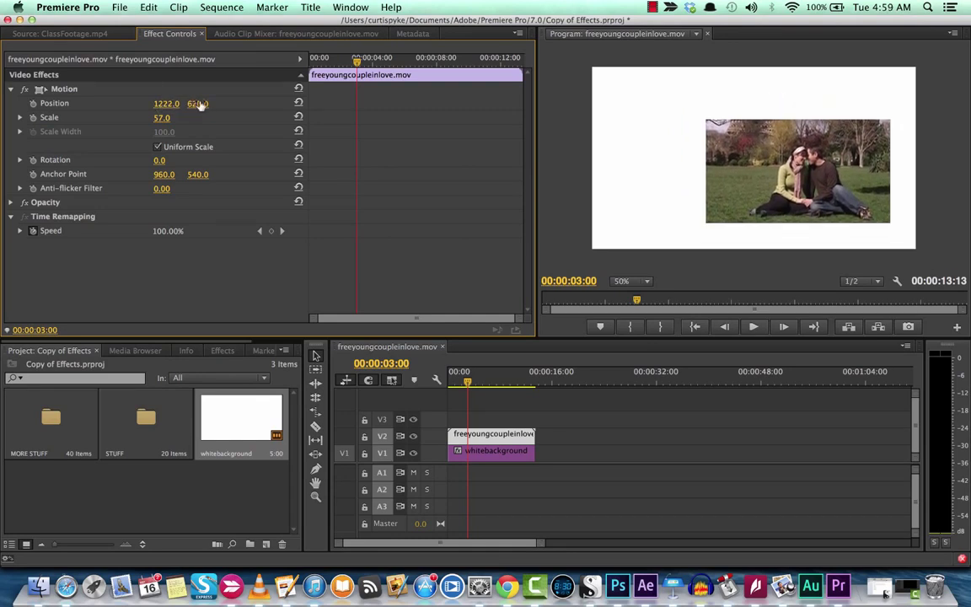
{"action": "key", "text": "super+z"}
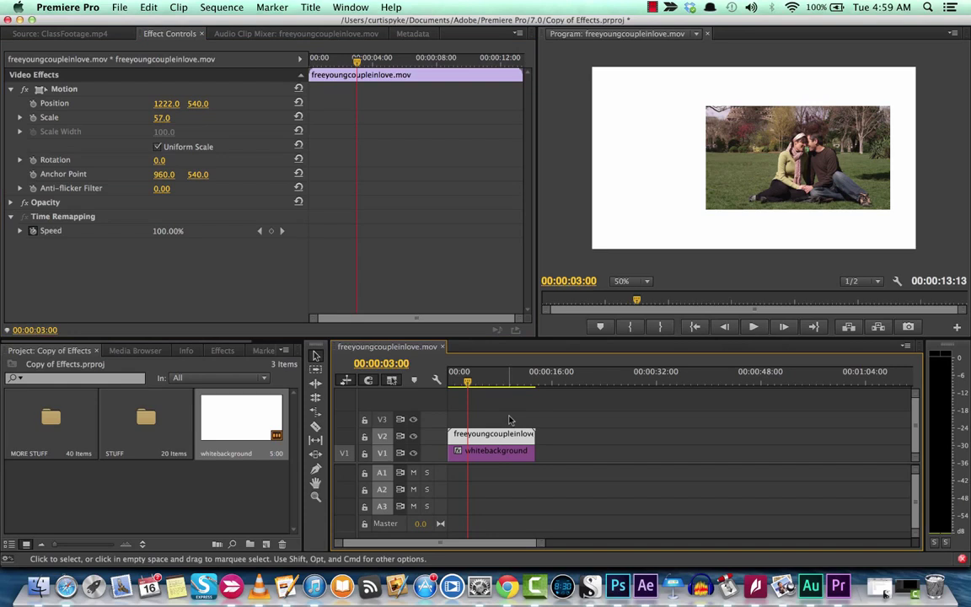
- Drag the couple clip in the Program monitor to Position 1328, 576
{"action": "left_click", "coordinate": [508, 419]}
{"action": "left_click", "coordinate": [490, 437]}
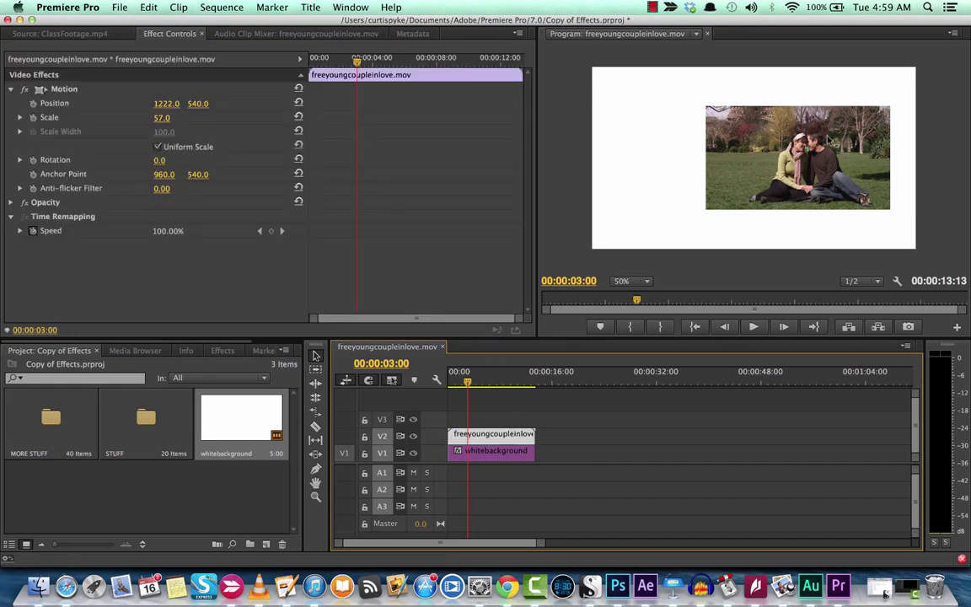
{"action": "left_click", "coordinate": [716, 143]}
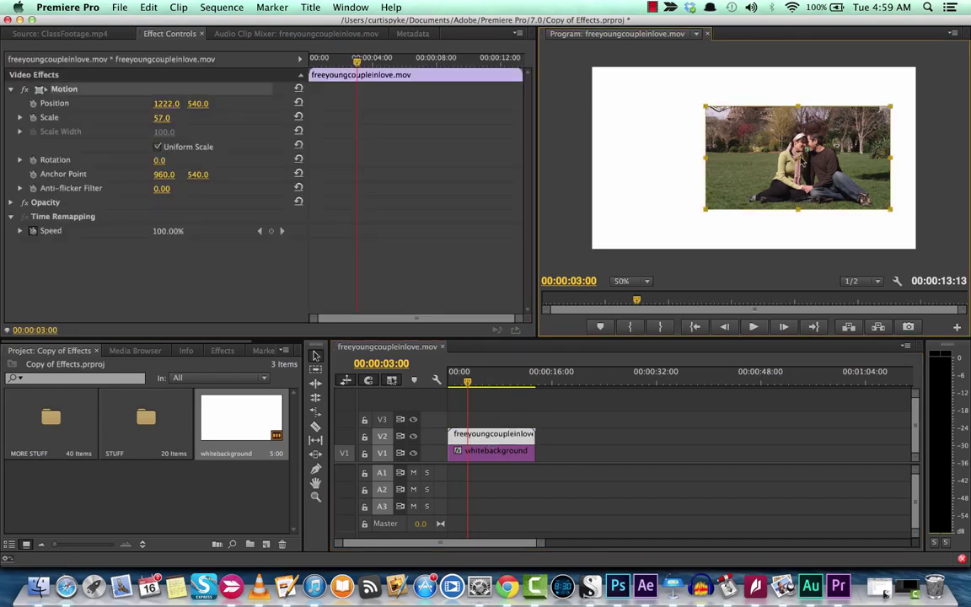
{"action": "left_click_drag", "start_coordinate": [716, 144], "coordinate": [607, 167]}
{"action": "left_click_drag", "start_coordinate": [689, 184], "coordinate": [817, 166]}
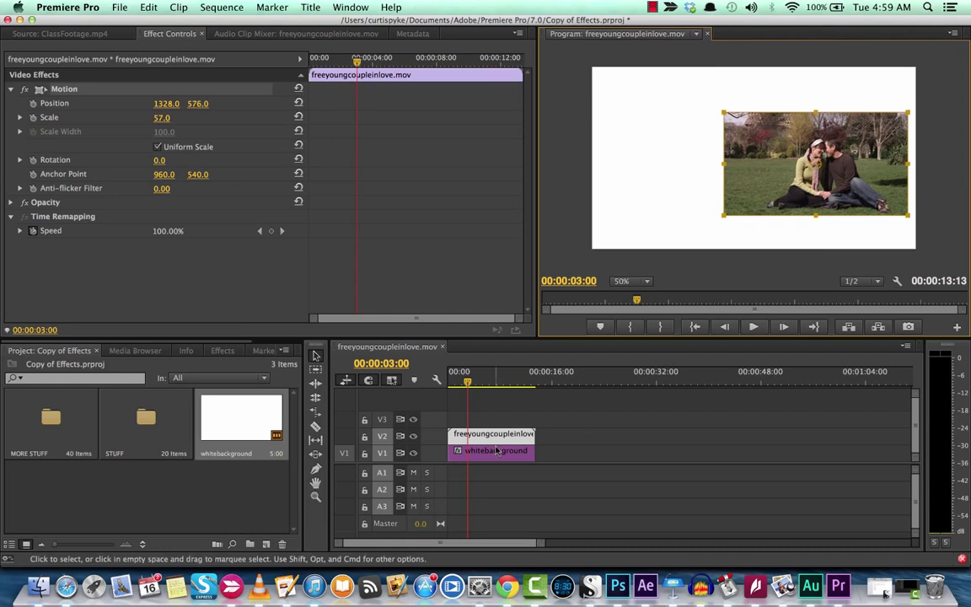
{"action": "left_click", "coordinate": [497, 396]}
{"action": "left_click", "coordinate": [492, 435]}
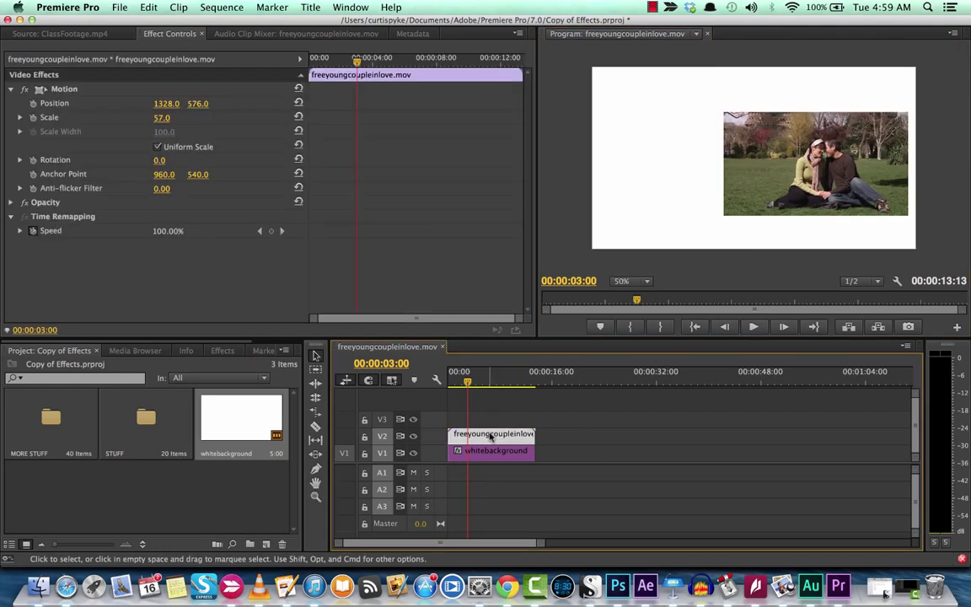
- Search Effects for 'basic' and drag Basic 3D toward the couple clip on V2
{"action": "left_click", "coordinate": [223, 351]}
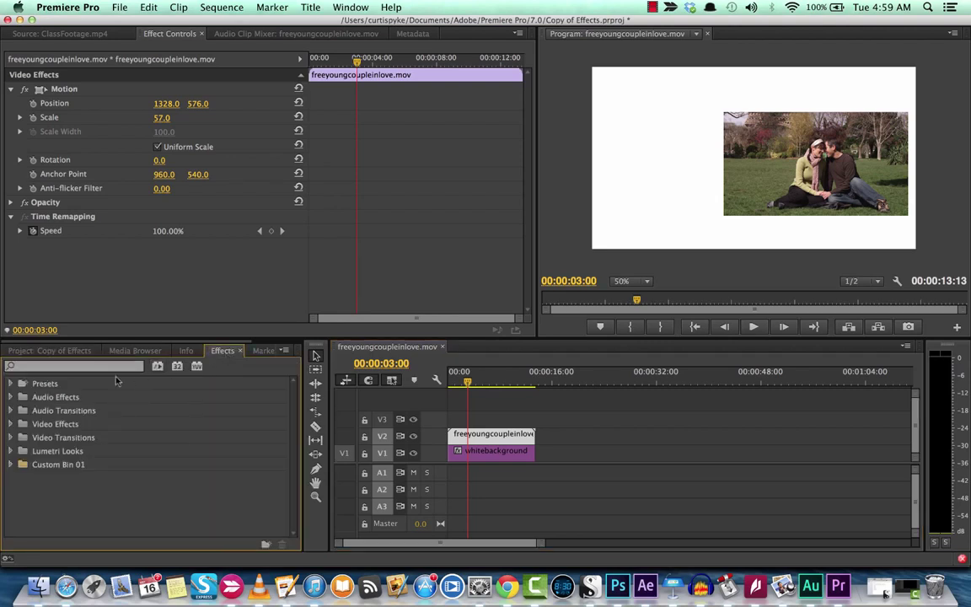
{"action": "left_click", "coordinate": [82, 366]}
{"action": "type", "text": "basic"}
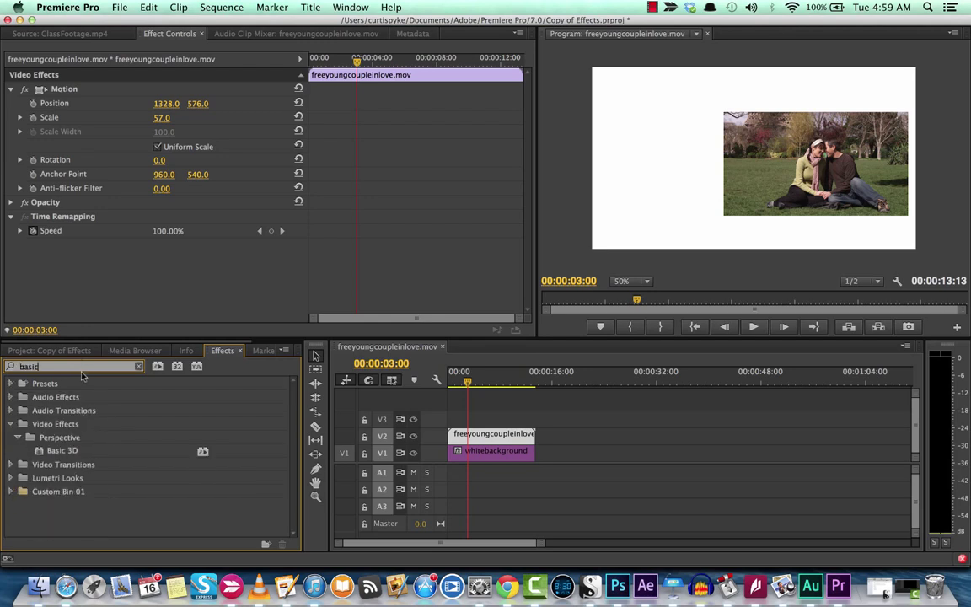
{"action": "left_click", "coordinate": [55, 451]}
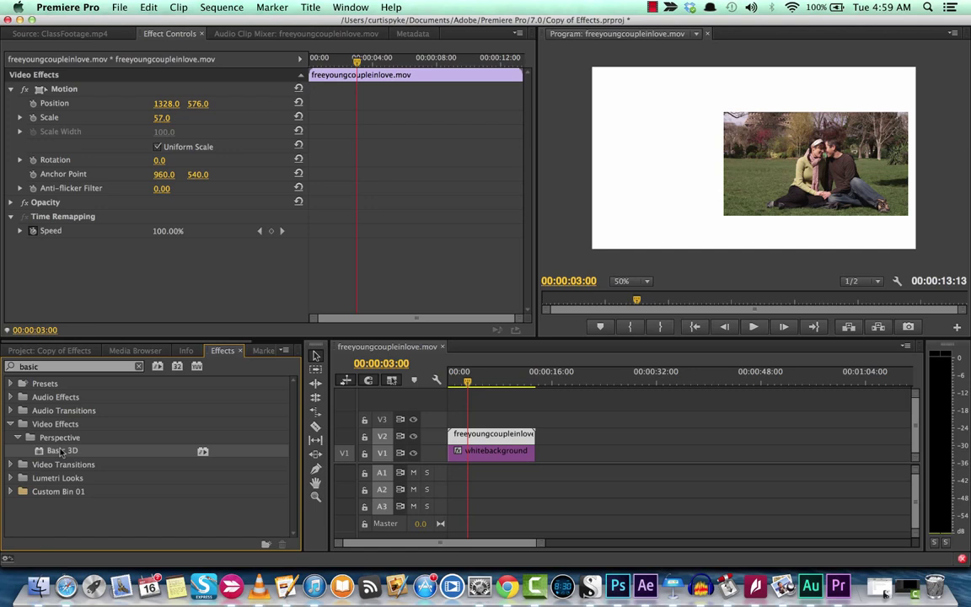
{"action": "left_click_drag", "start_coordinate": [61, 452], "coordinate": [481, 433]}
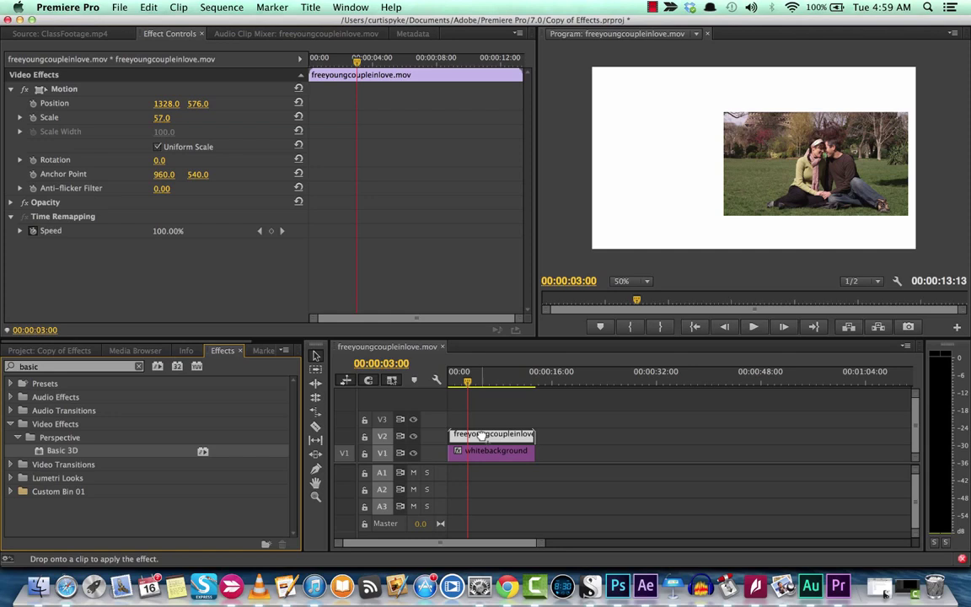
- Apply Basic 3D to the couple clip and return the playhead to the start
{"action": "left_click_drag", "start_coordinate": [481, 434], "coordinate": [481, 434]}
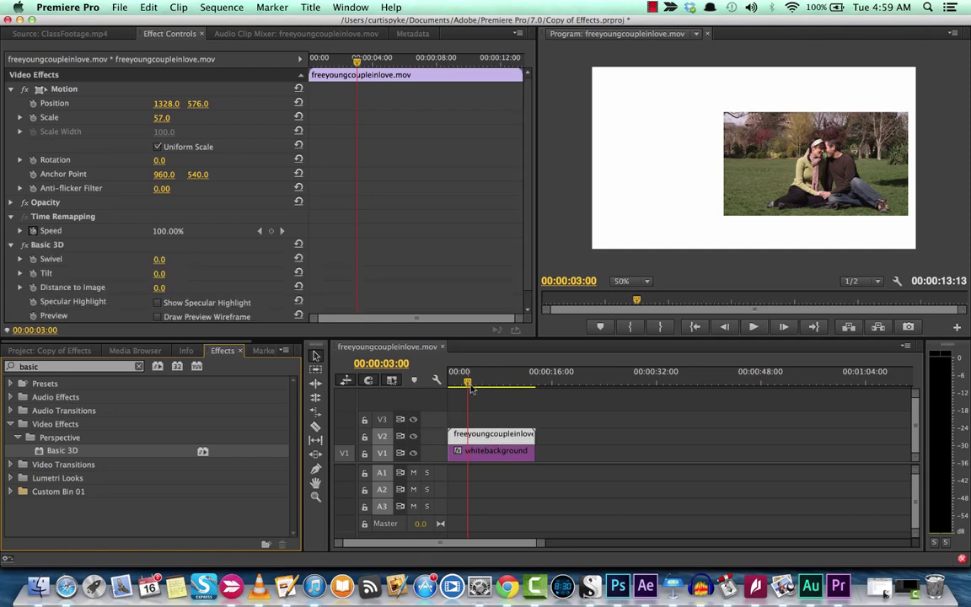
{"action": "left_click", "coordinate": [747, 180]}
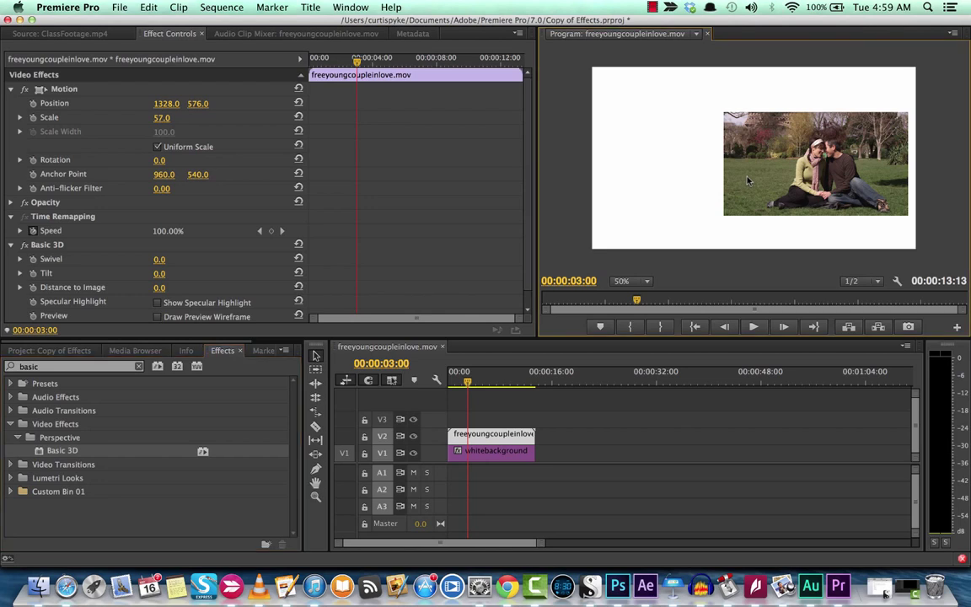
{"action": "left_click_drag", "start_coordinate": [468, 381], "coordinate": [447, 382]}
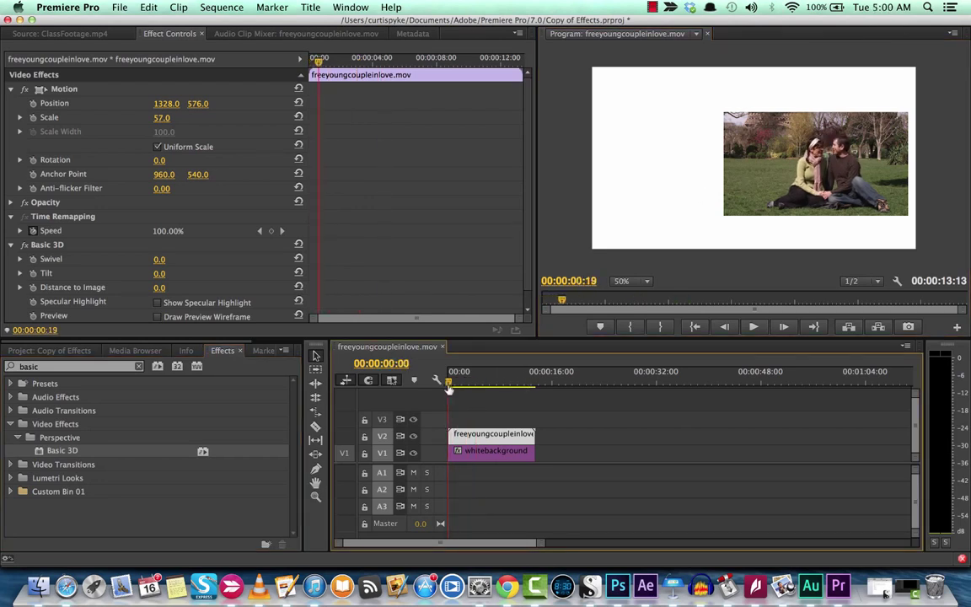
- Set Basic 3D Swivel 24, Tilt -16, Distance to Image 25 and Scale 63
{"action": "left_click", "coordinate": [48, 243]}
{"action": "scroll", "coordinate": [84, 253], "scroll_direction": "down", "scroll_amount": 1}
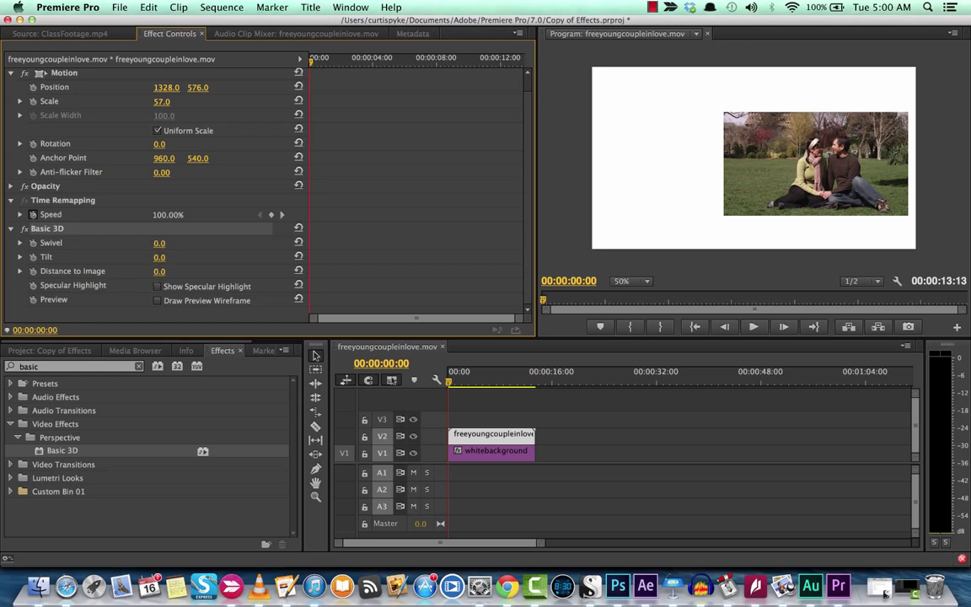
{"action": "left_click_drag", "start_coordinate": [160, 243], "coordinate": [178, 242]}
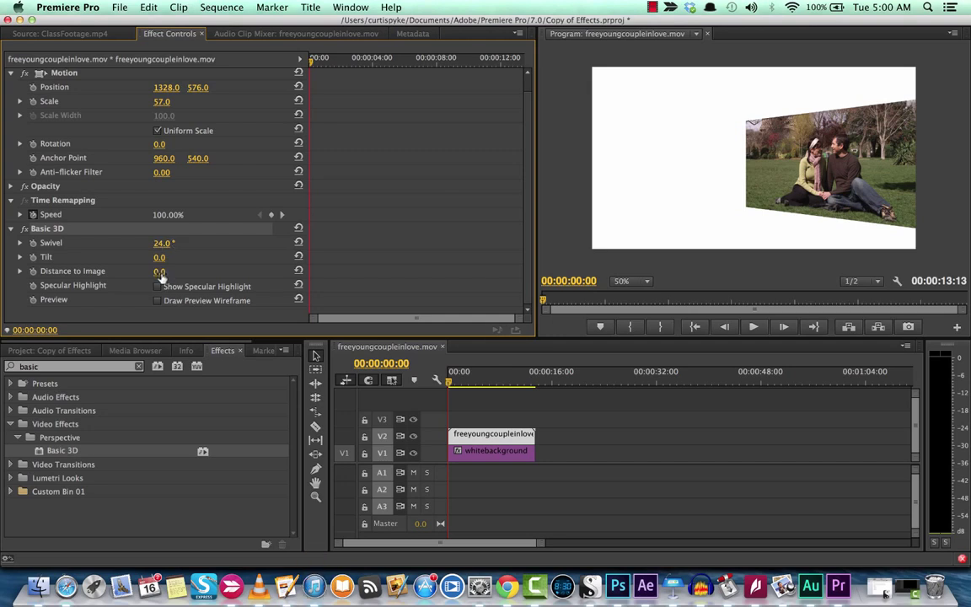
{"action": "left_click_drag", "start_coordinate": [160, 276], "coordinate": [145, 258]}
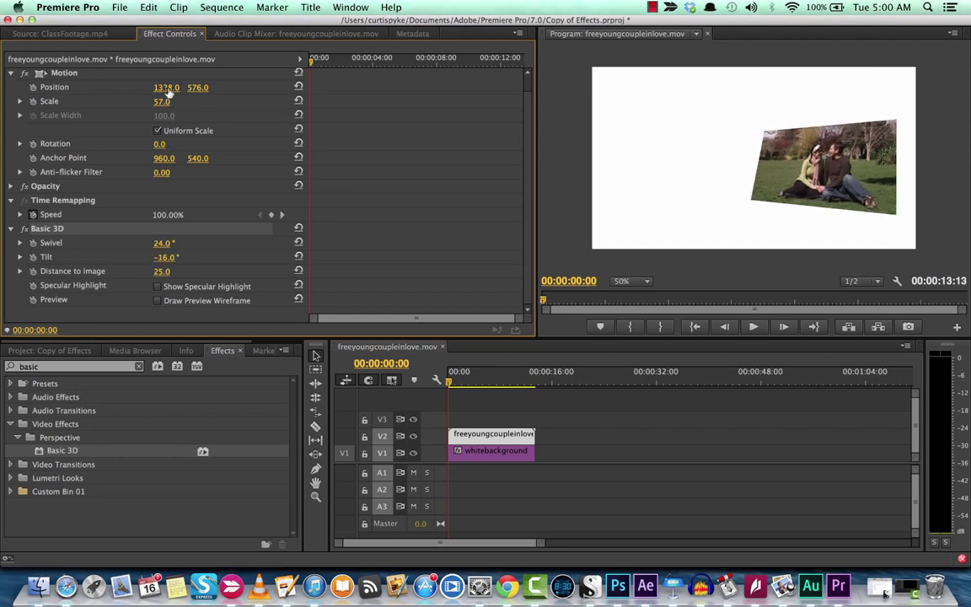
{"action": "left_click_drag", "start_coordinate": [156, 101], "coordinate": [155, 93]}
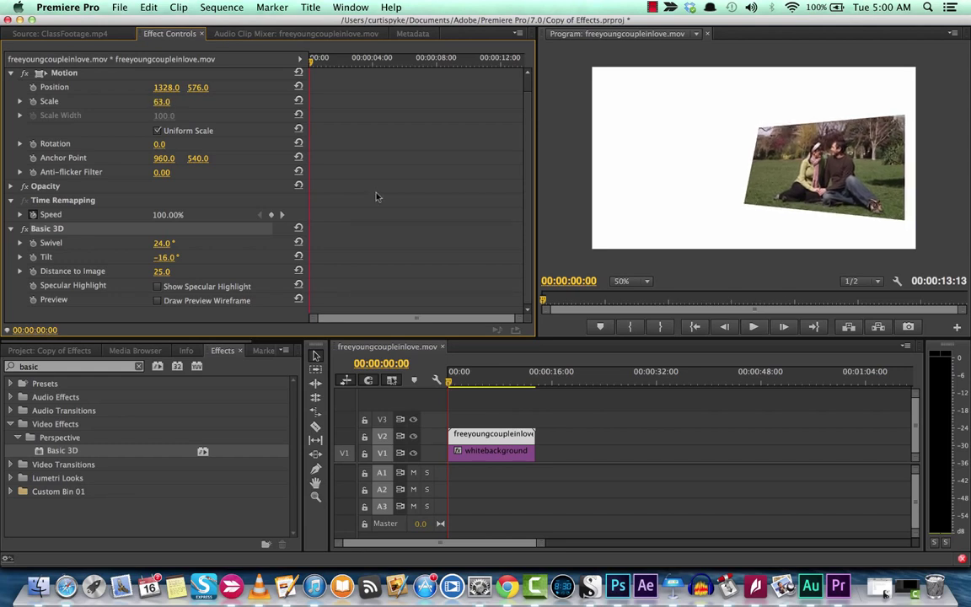
{"action": "left_click", "coordinate": [576, 249]}
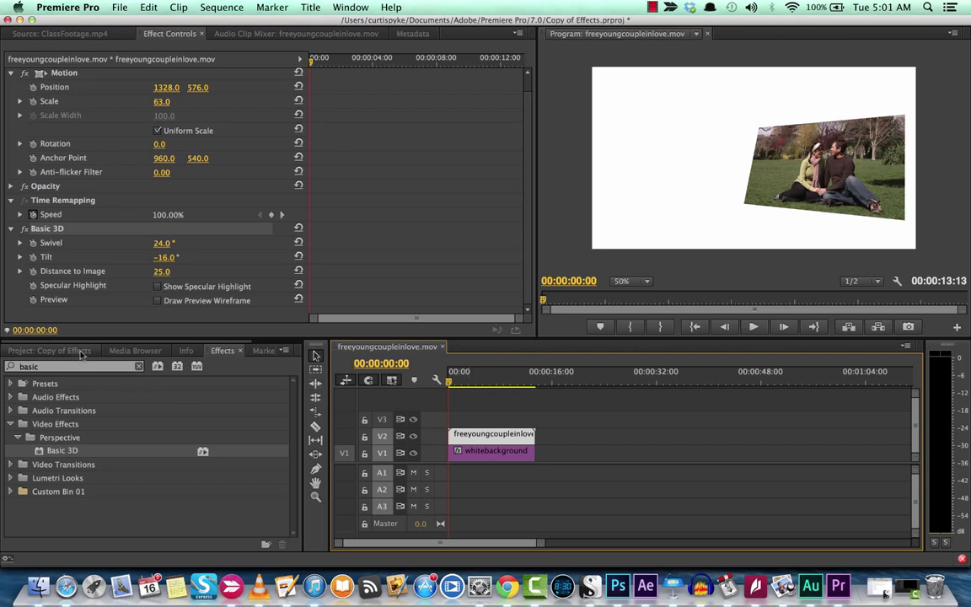
{"action": "left_click", "coordinate": [57, 366]}
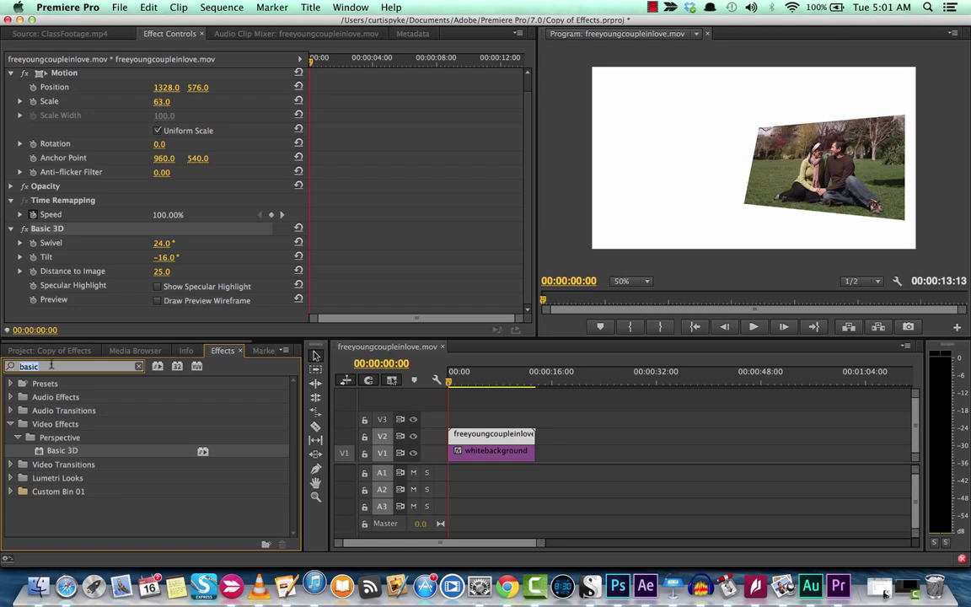
{"action": "type", "text": "edge"}
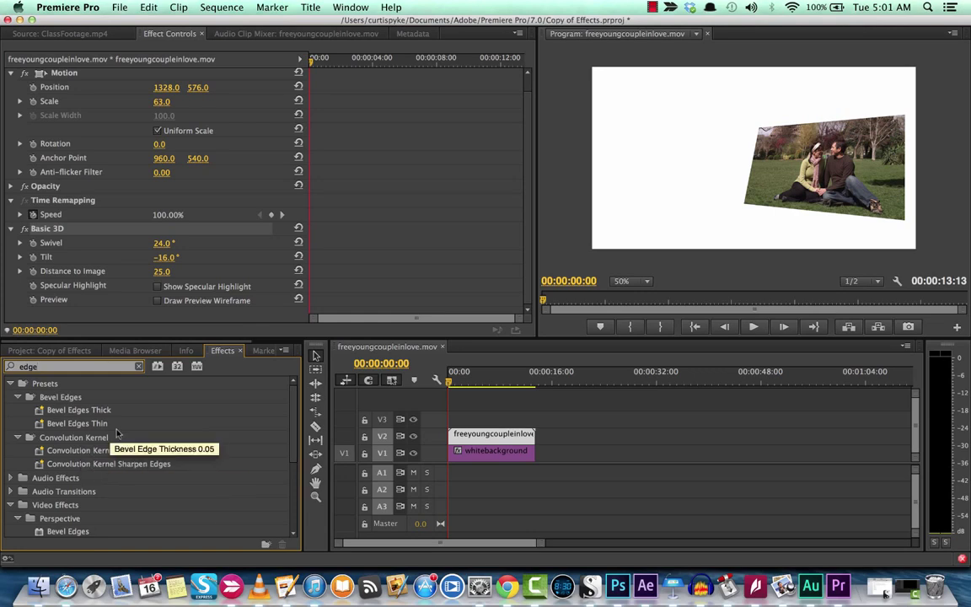
{"action": "scroll", "coordinate": [99, 400], "scroll_direction": "down", "scroll_amount": 3}
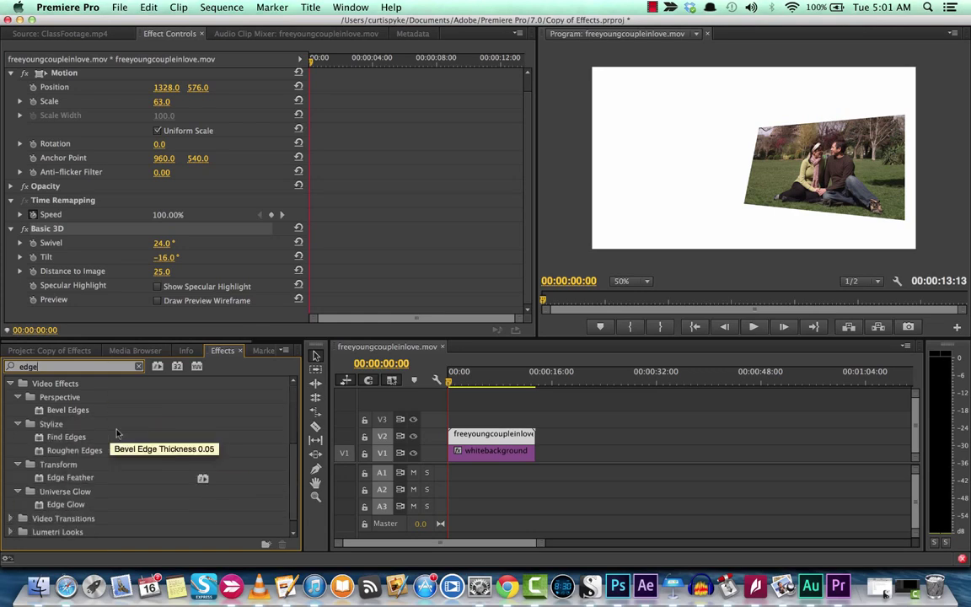
{"action": "left_click", "coordinate": [75, 451]}
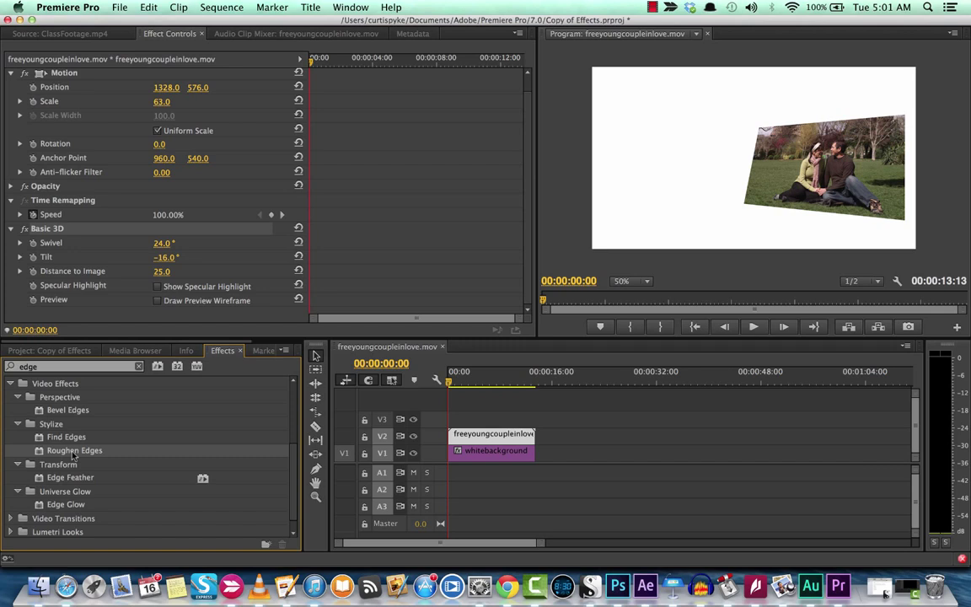
{"action": "left_click_drag", "start_coordinate": [74, 455], "coordinate": [478, 435]}
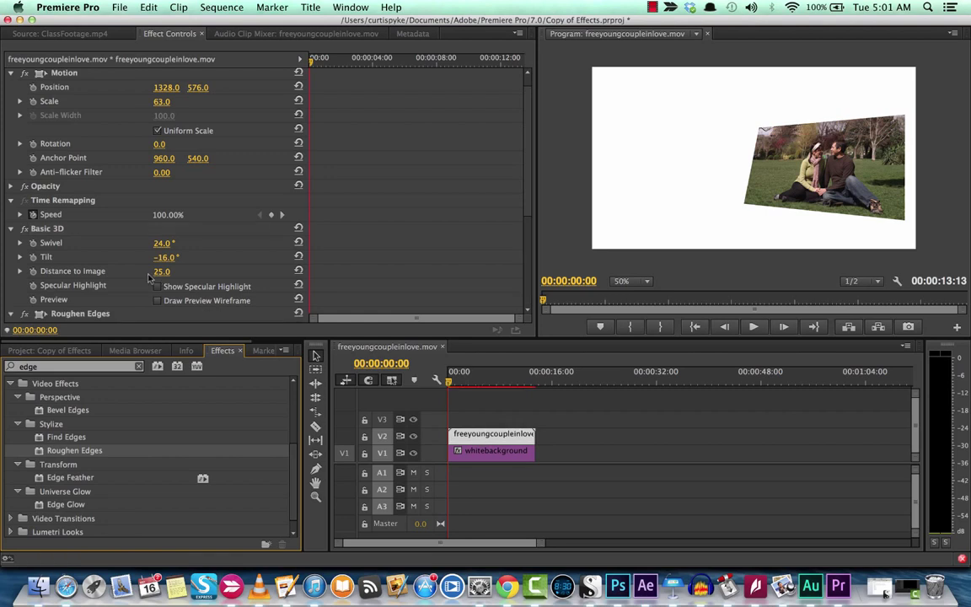
{"action": "scroll", "coordinate": [148, 279], "scroll_direction": "down", "scroll_amount": 5}
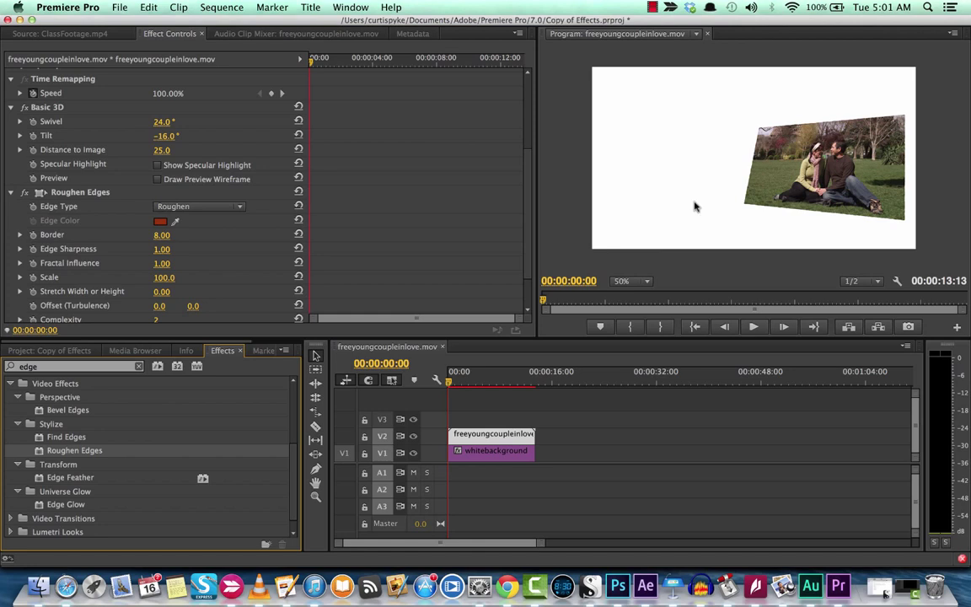
{"action": "left_click", "coordinate": [631, 280]}
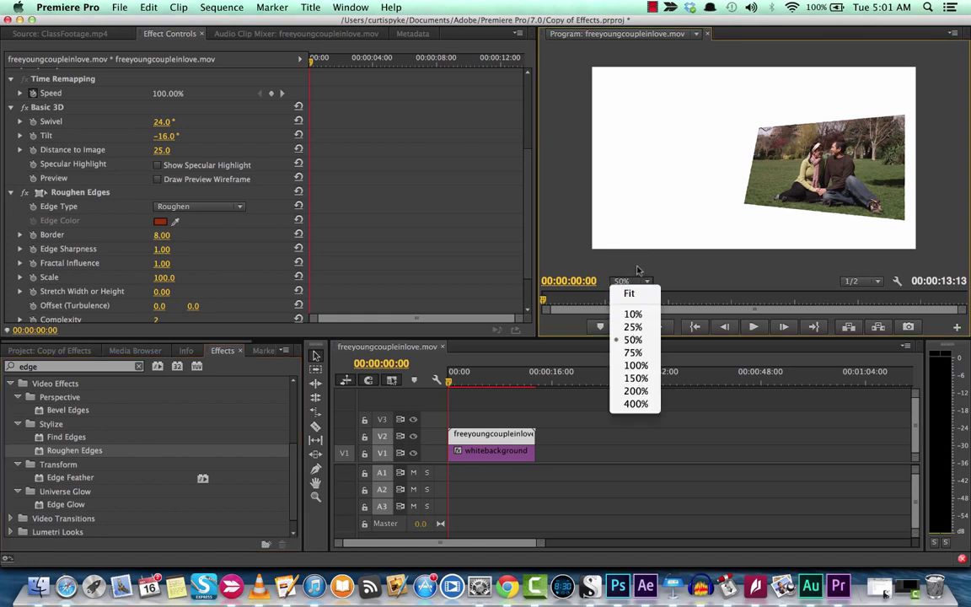
{"action": "left_click", "coordinate": [633, 340]}
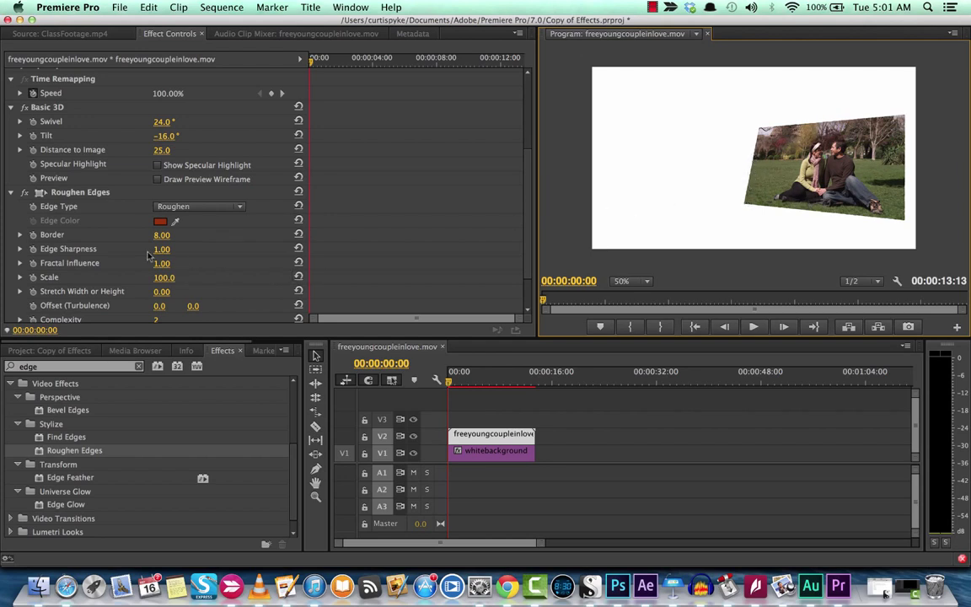
- Set Roughen Edges Border to 143 and Edge Sharpness to 0.60
{"action": "left_click", "coordinate": [60, 217]}
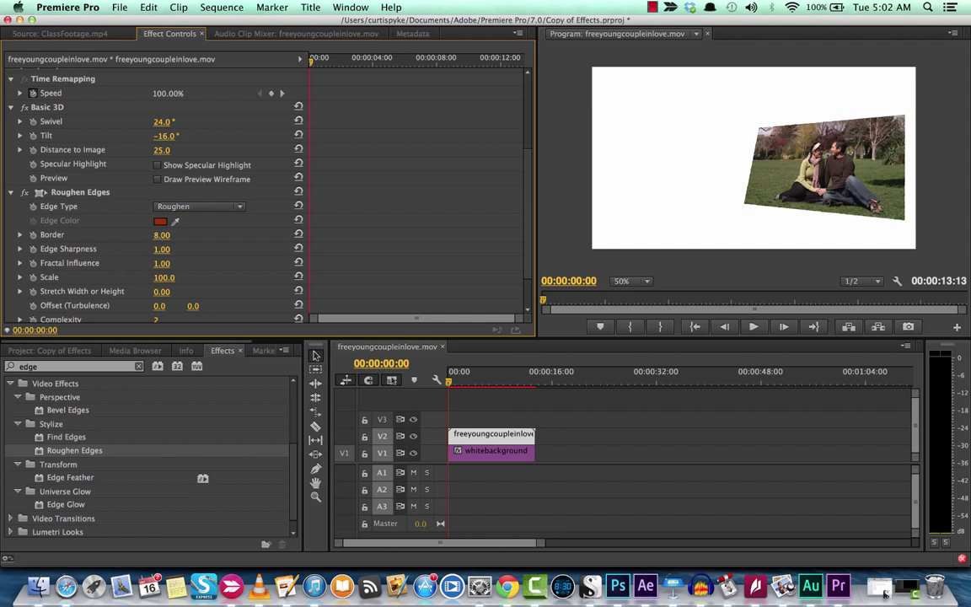
{"action": "left_click_drag", "start_coordinate": [161, 235], "coordinate": [204, 234]}
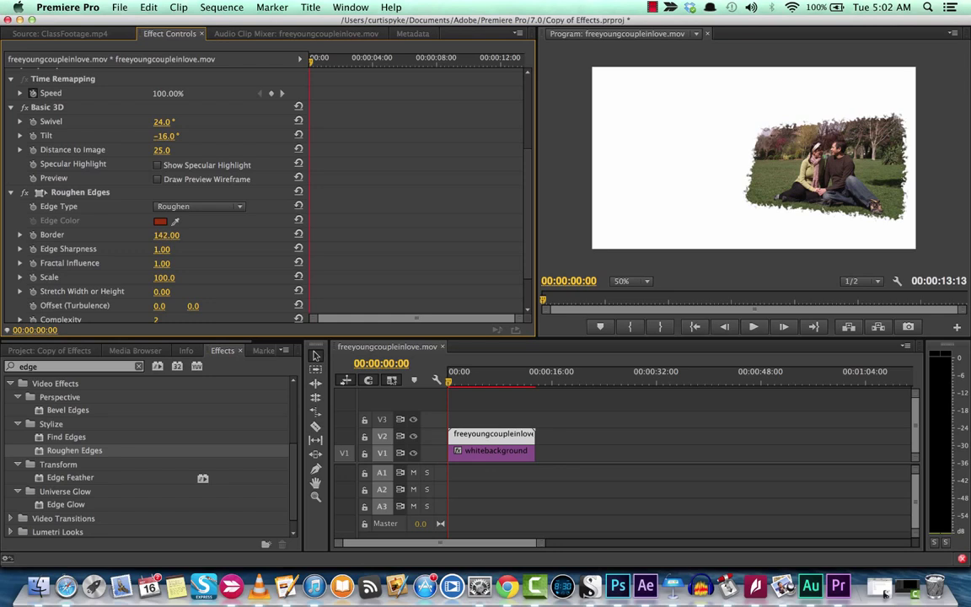
{"action": "left_click_drag", "start_coordinate": [190, 234], "coordinate": [195, 253]}
{"action": "left_click_drag", "start_coordinate": [161, 248], "coordinate": [372, 248]}
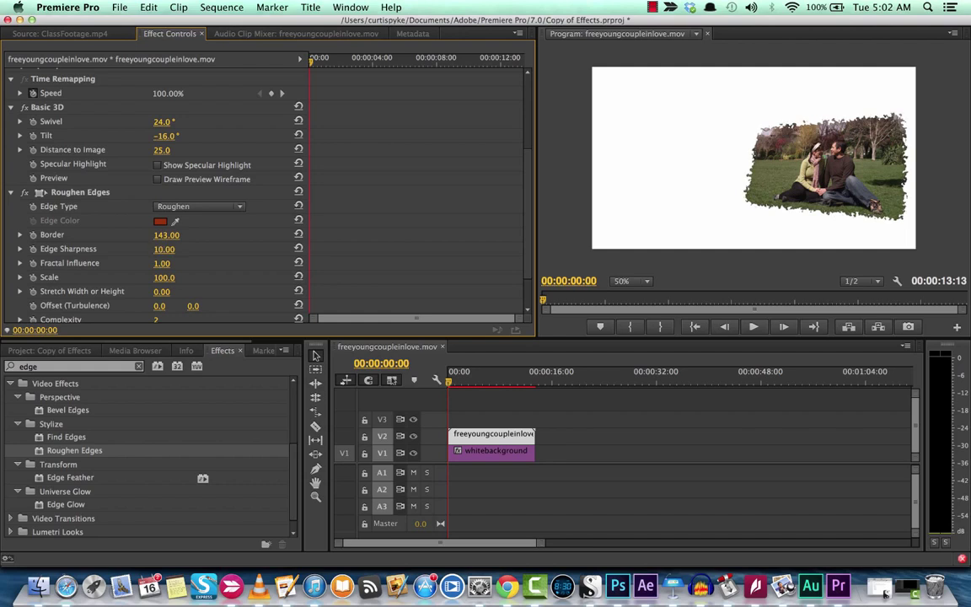
{"action": "left_click_drag", "start_coordinate": [885, 592], "coordinate": [885, 592]}
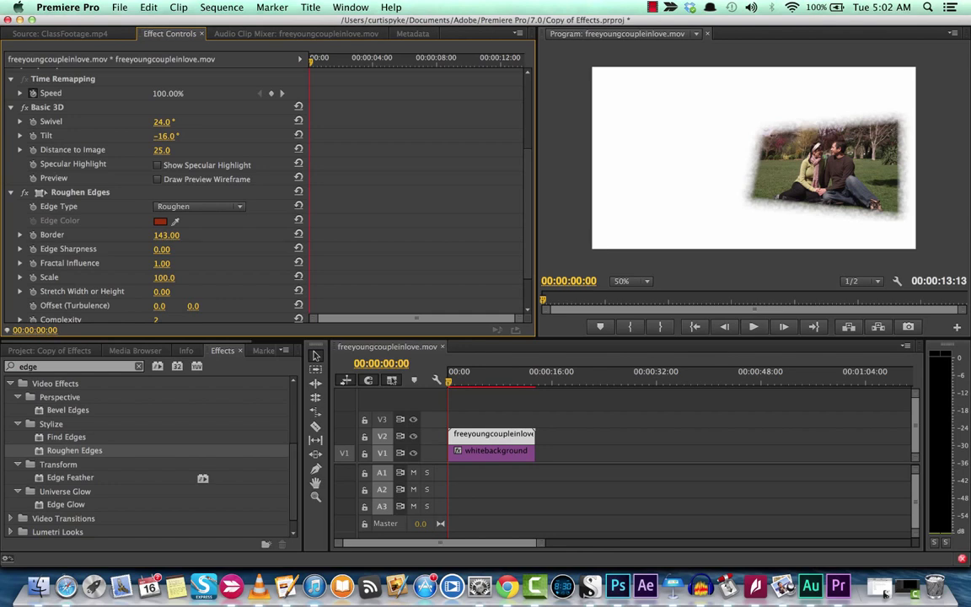
{"action": "left_click_drag", "start_coordinate": [885, 593], "coordinate": [885, 592]}
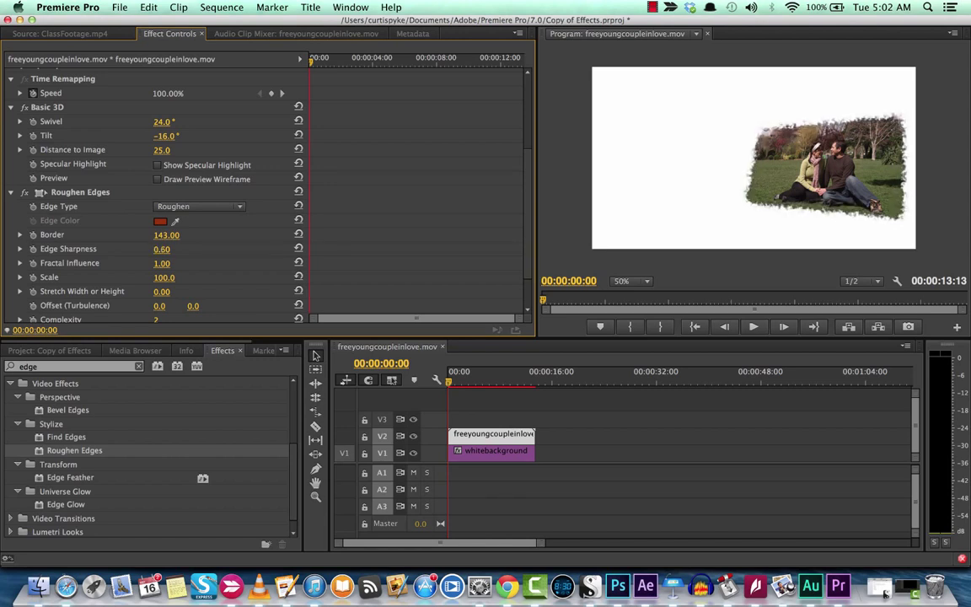
- Adjust the Roughen Edges Scale down and back up, ending at 78
{"action": "scroll", "coordinate": [160, 256], "scroll_direction": "down", "scroll_amount": 2}
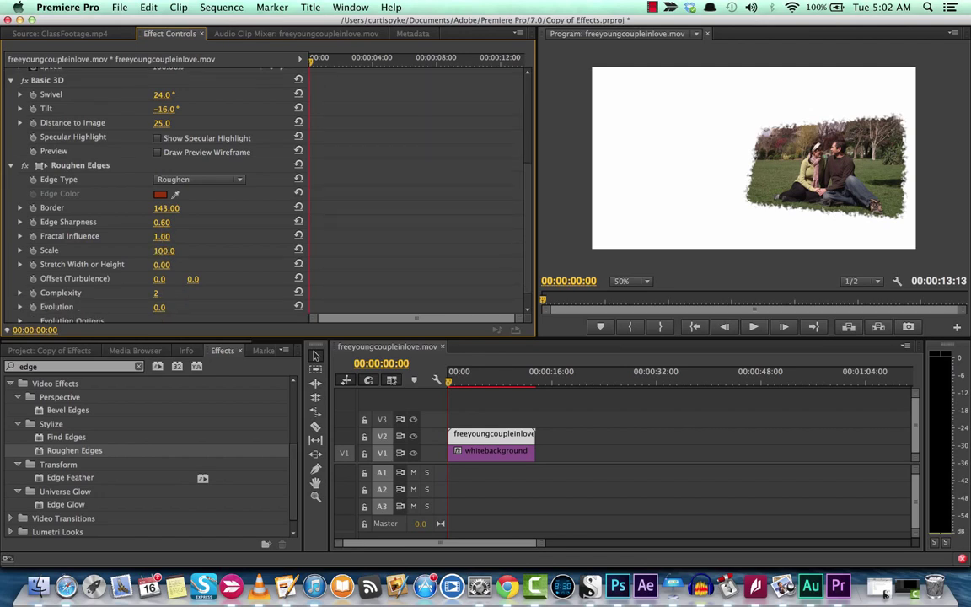
{"action": "left_click_drag", "start_coordinate": [885, 593], "coordinate": [885, 592]}
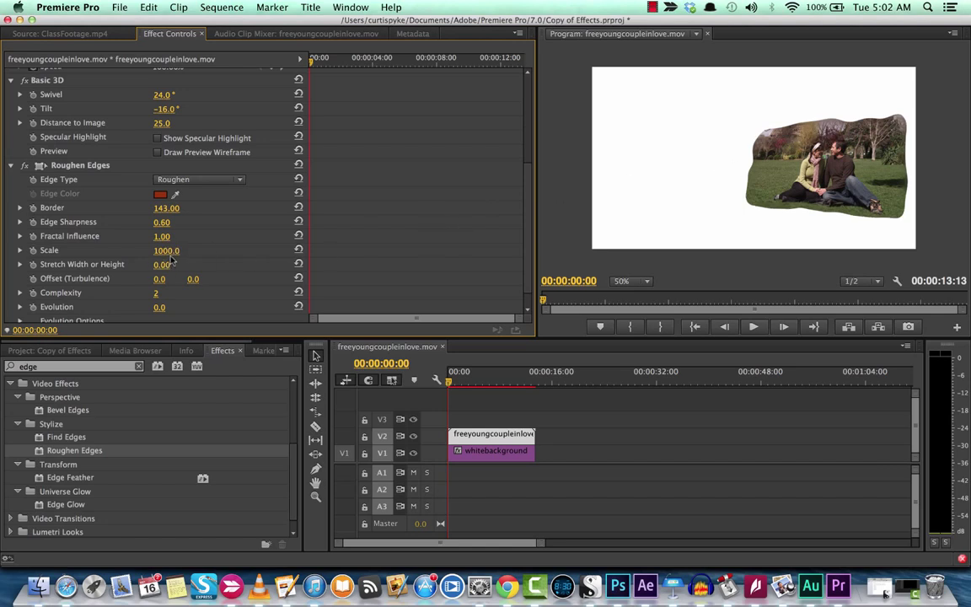
{"action": "left_click_drag", "start_coordinate": [166, 250], "coordinate": [118, 250]}
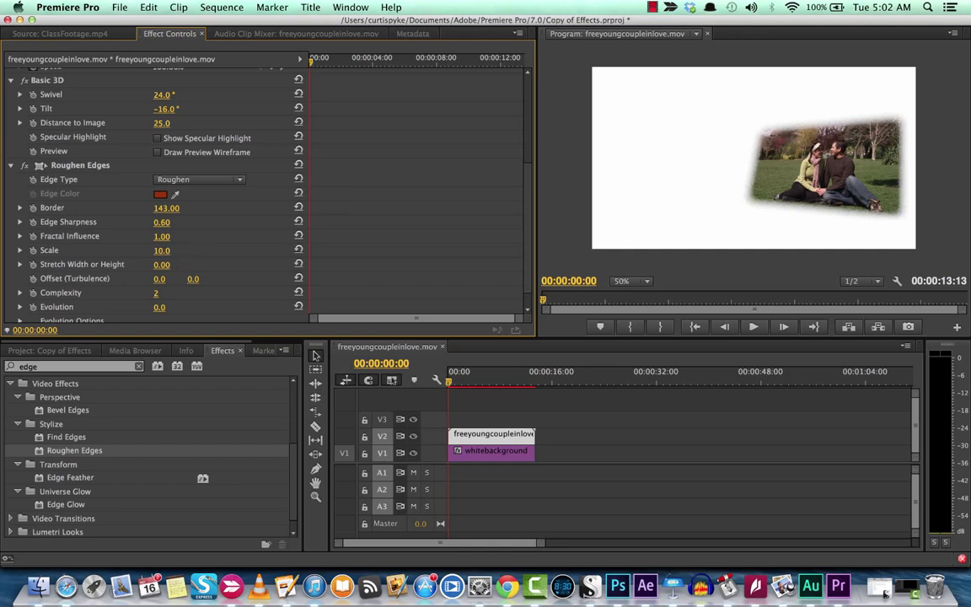
{"action": "left_click_drag", "start_coordinate": [160, 250], "coordinate": [219, 250]}
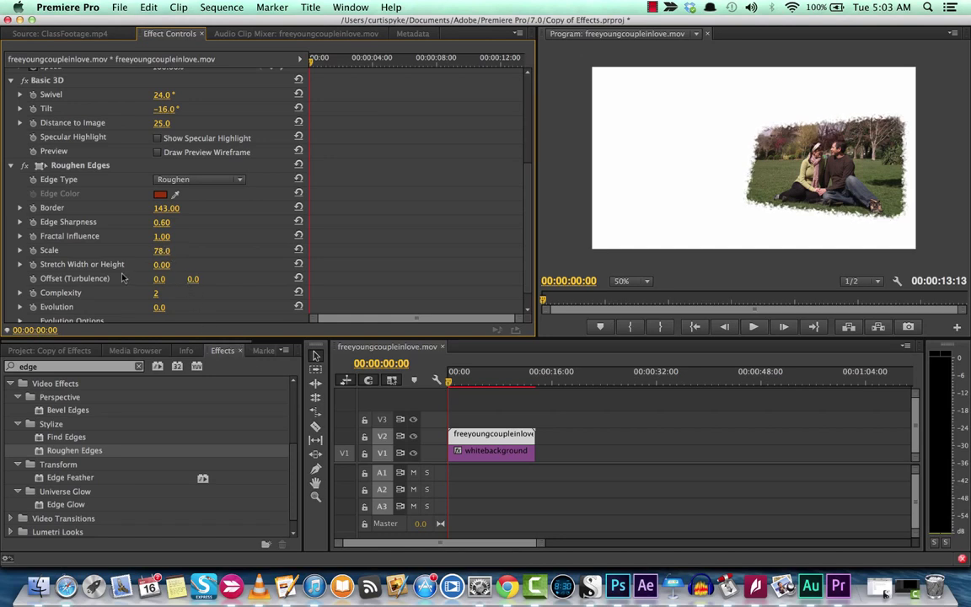
- Set Stretch Width or Height to -0.10, reverting a trial Offset (Turbulence) change
{"action": "scroll", "coordinate": [122, 278], "scroll_direction": "down", "scroll_amount": 1}
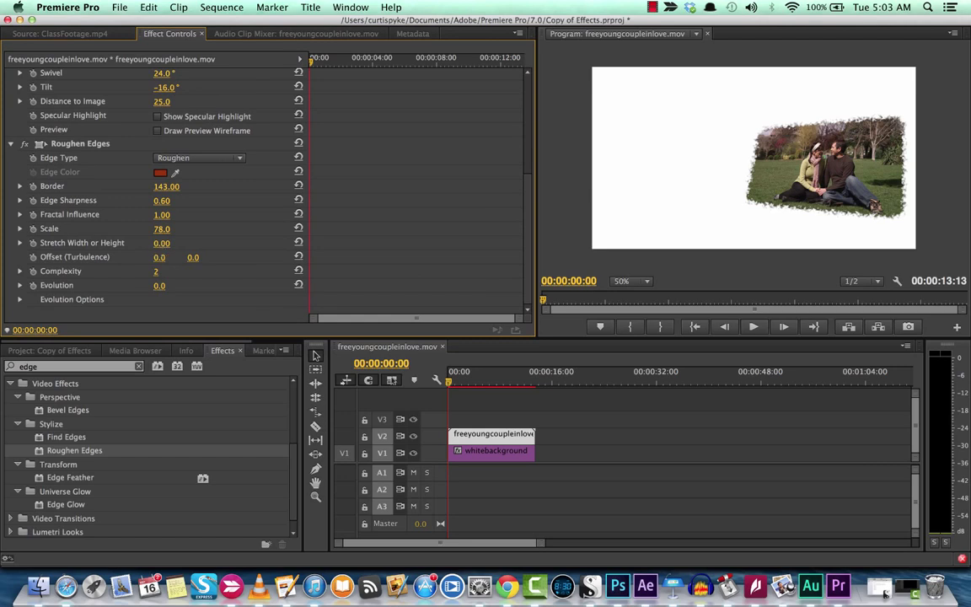
{"action": "mouse_move", "coordinate": [161, 243]}
{"action": "left_mouse_down"}
{"action": "mouse_move", "coordinate": [149, 243]}
{"action": "mouse_move", "coordinate": [160, 243]}
{"action": "left_mouse_up"}
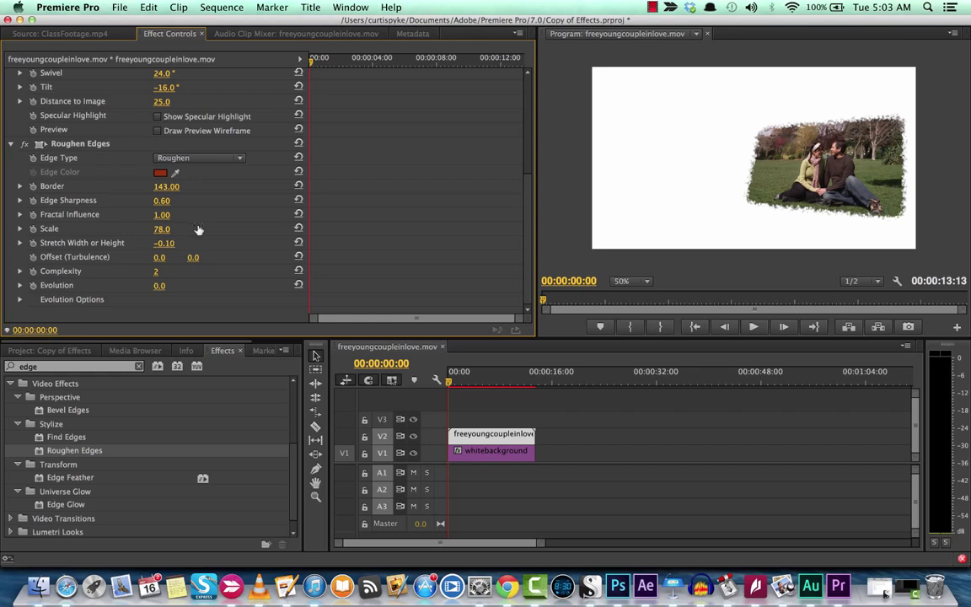
{"action": "left_click_drag", "start_coordinate": [159, 260], "coordinate": [232, 258]}
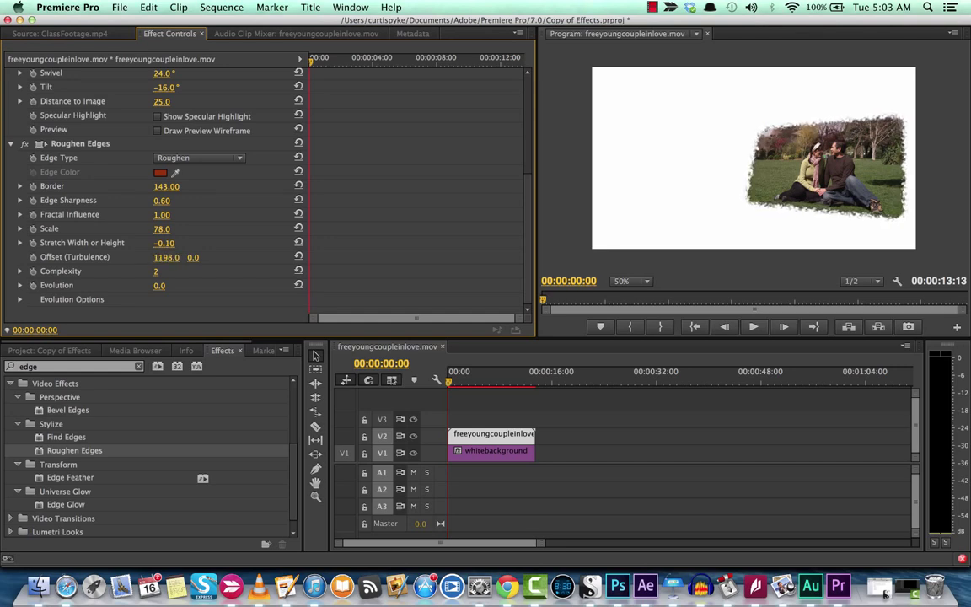
{"action": "key", "text": "super+z"}
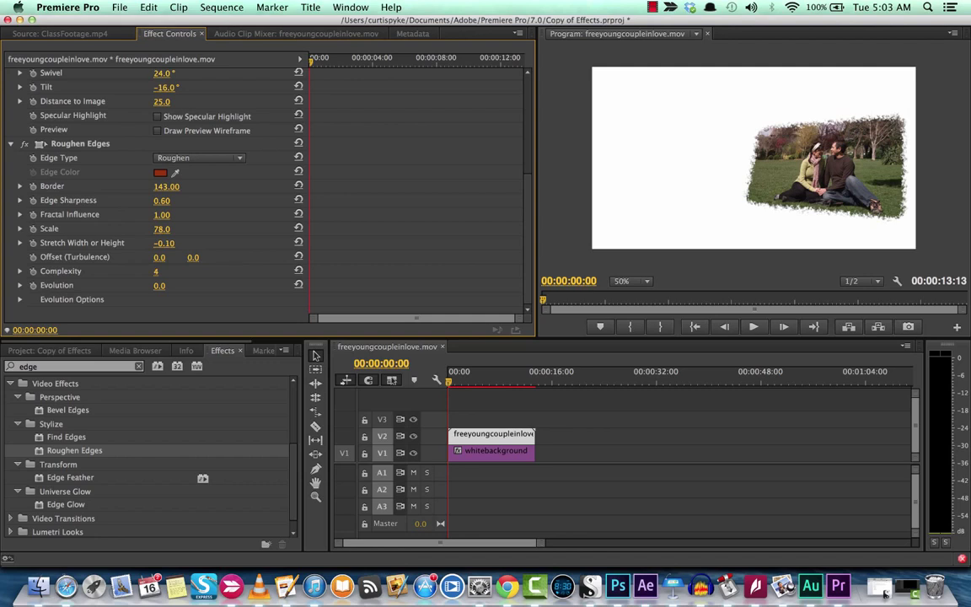
- Scrub the playhead through the clip to preview the ragged edges
{"action": "left_click", "coordinate": [461, 384]}
{"action": "left_click_drag", "start_coordinate": [461, 385], "coordinate": [444, 381]}
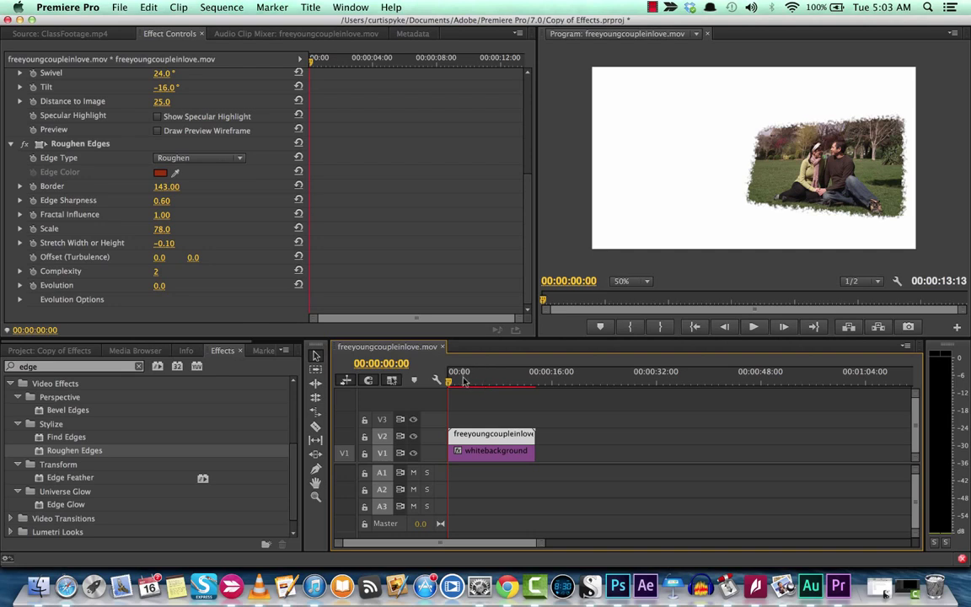
{"action": "left_click_drag", "start_coordinate": [463, 380], "coordinate": [501, 381]}
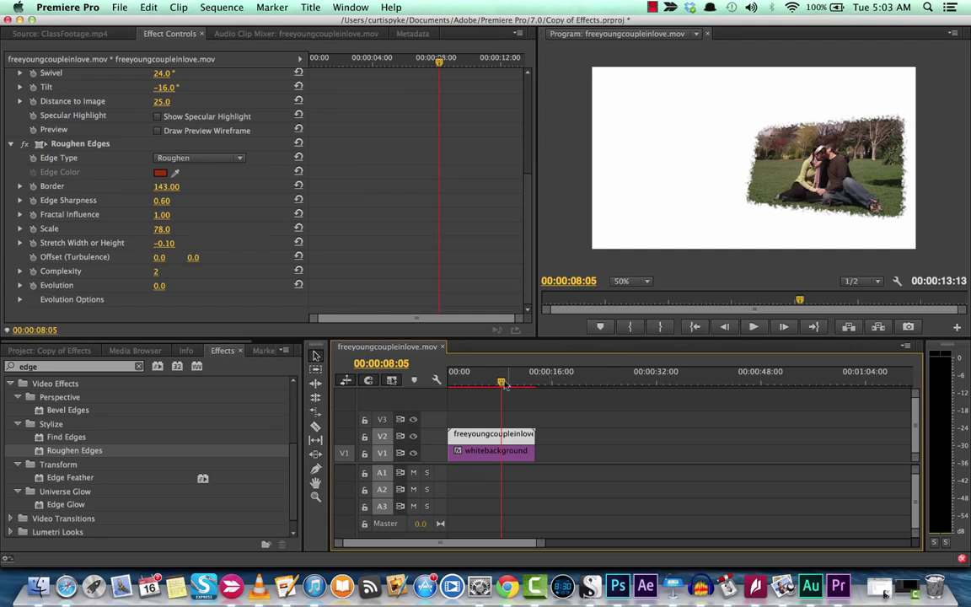
{"action": "left_click_drag", "start_coordinate": [503, 383], "coordinate": [448, 384]}
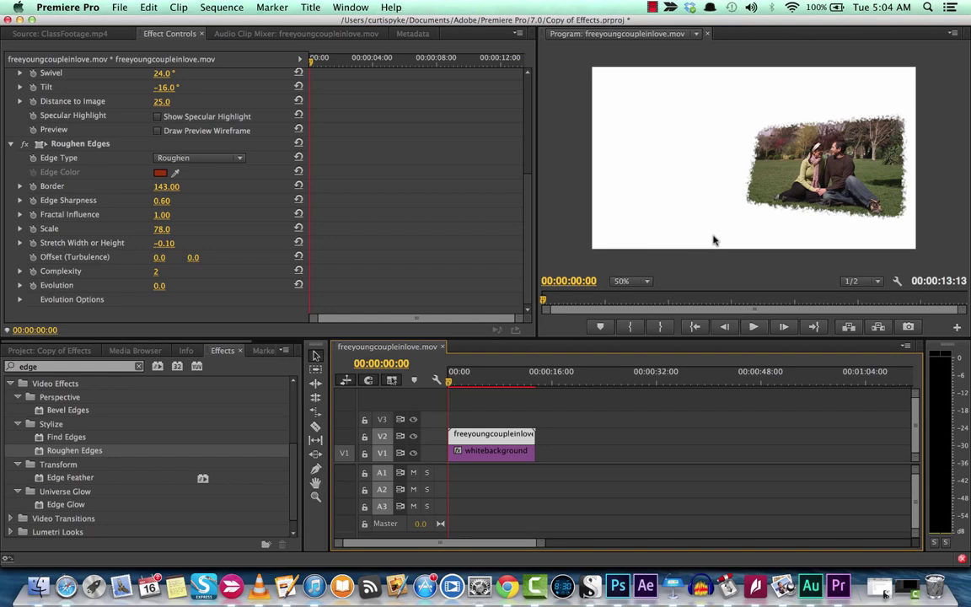
- Move the playhead to the clip's last full frame
{"action": "left_click", "coordinate": [60, 294]}
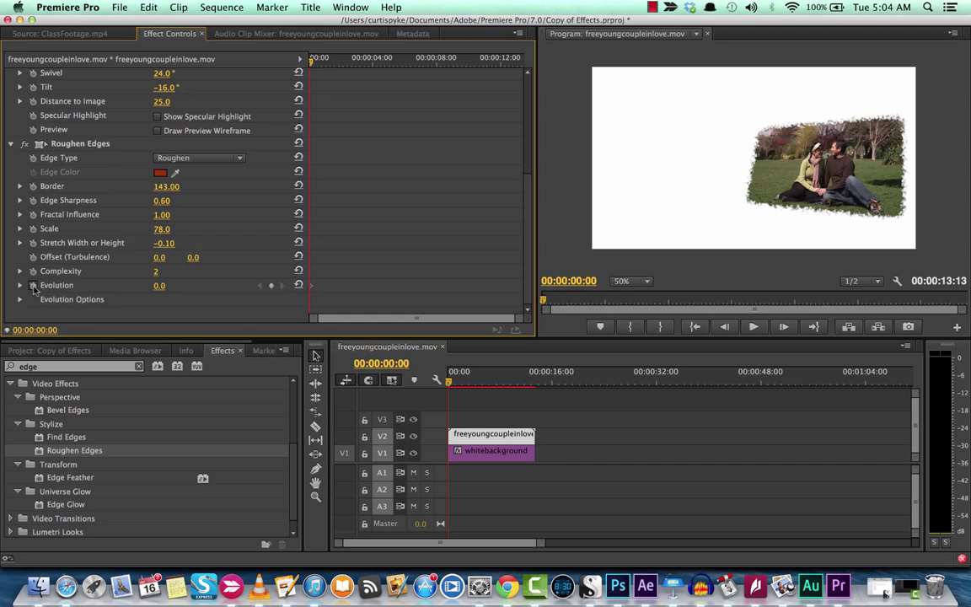
{"action": "left_click", "coordinate": [455, 381]}
{"action": "left_click_drag", "start_coordinate": [455, 381], "coordinate": [534, 381]}
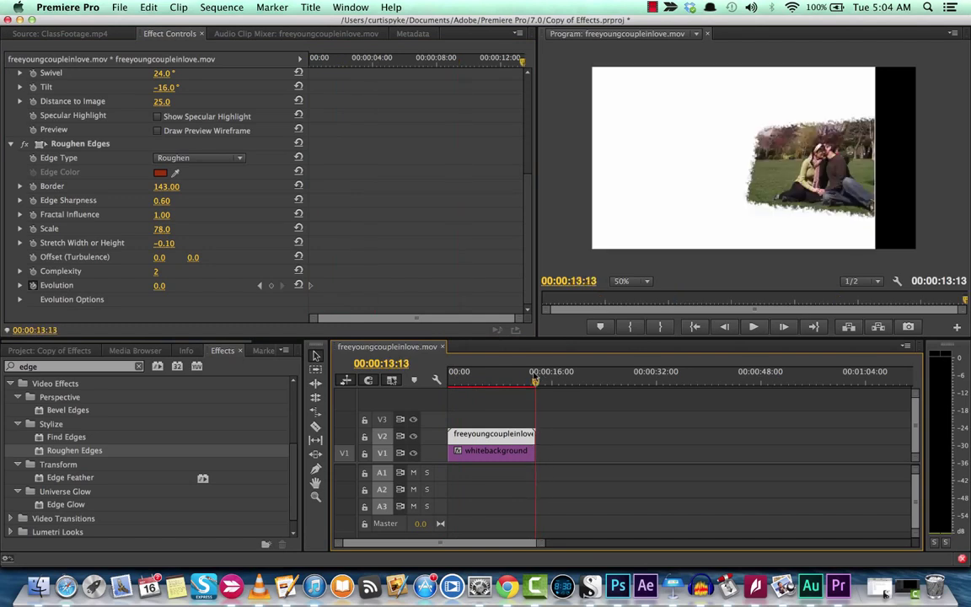
{"action": "key", "text": "Left"}
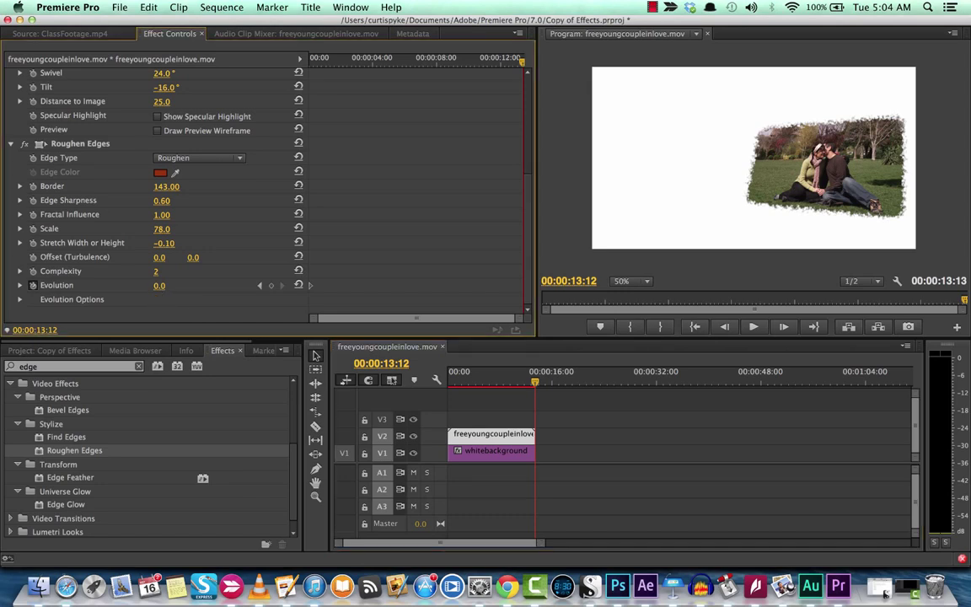
- Keyframe Roughen Edges Evolution at 6x163° there, then return to the clip start
{"action": "left_click_drag", "start_coordinate": [159, 285], "coordinate": [396, 285]}
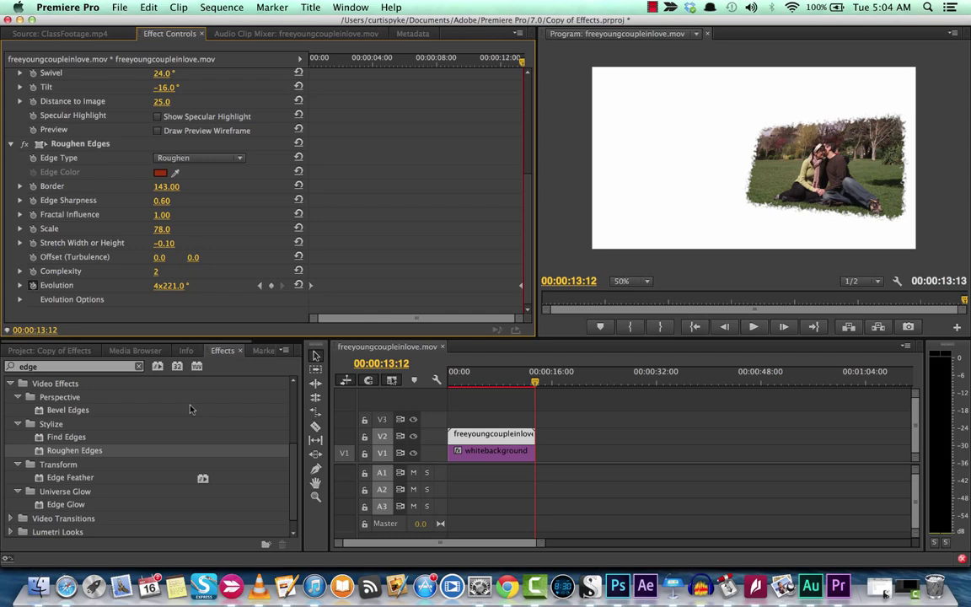
{"action": "left_click", "coordinate": [172, 284]}
{"action": "type", "text": "5"}
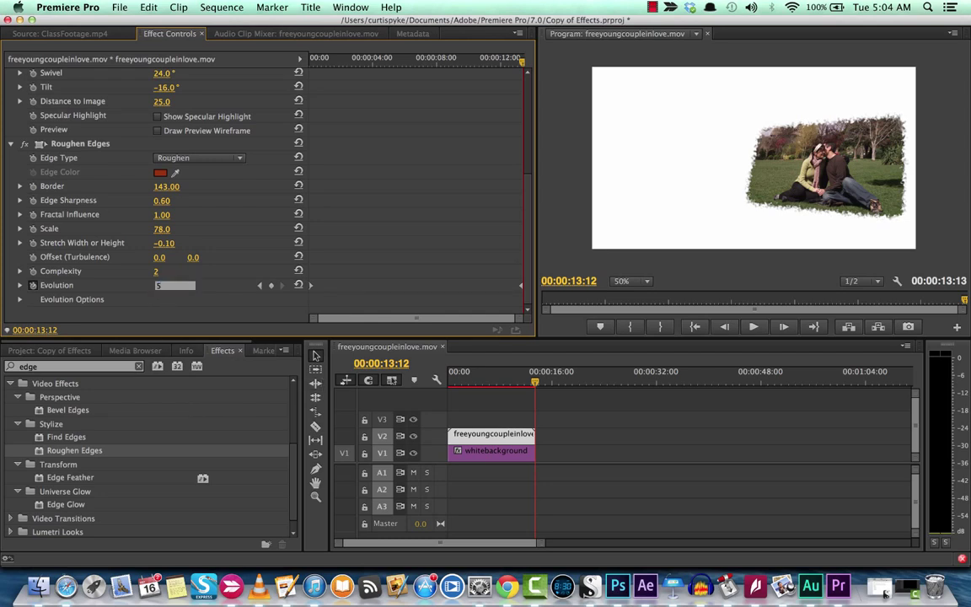
{"action": "key", "text": "Return"}
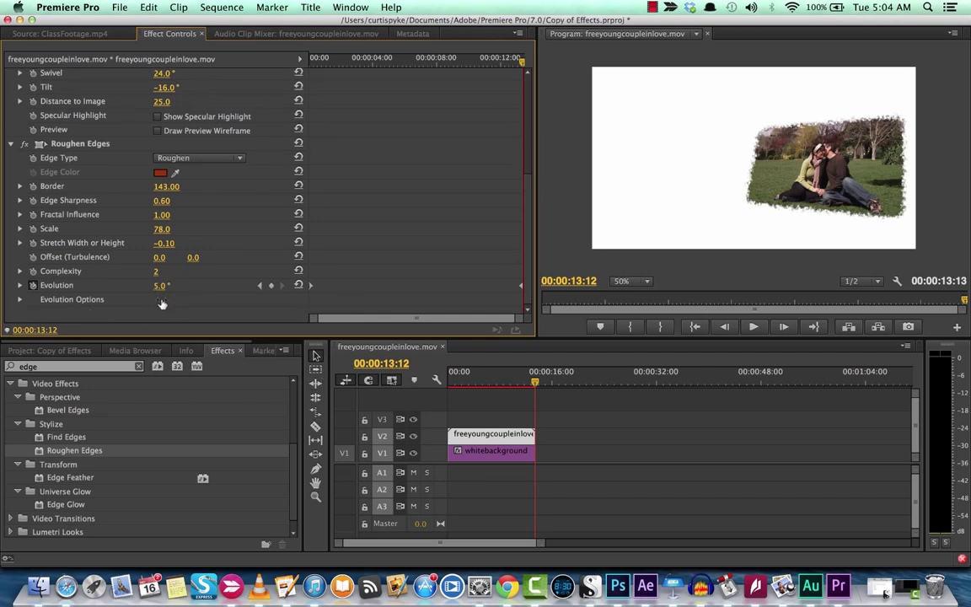
{"action": "left_click_drag", "start_coordinate": [160, 284], "coordinate": [227, 285]}
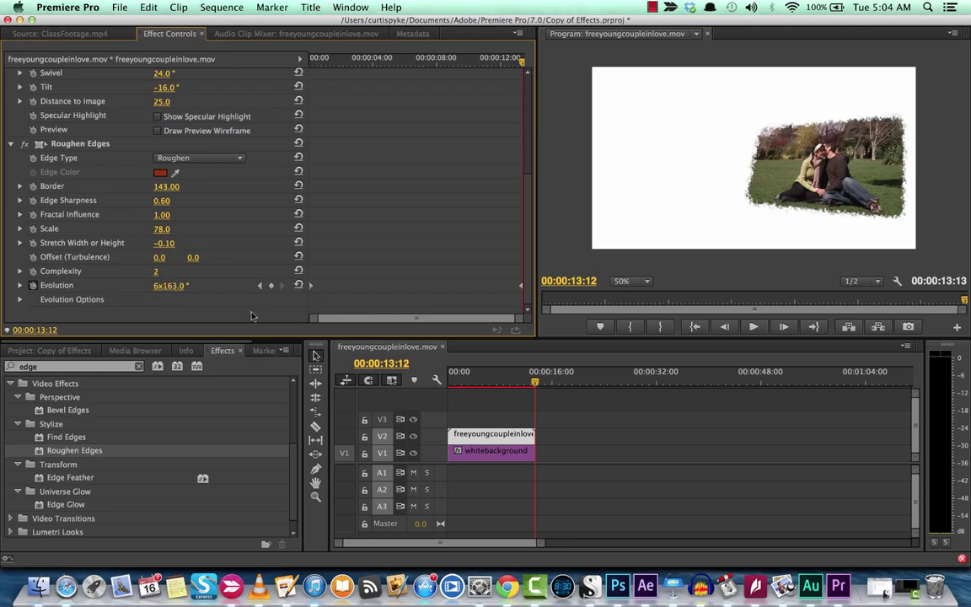
{"action": "left_click", "coordinate": [531, 381]}
{"action": "key", "text": "Home"}
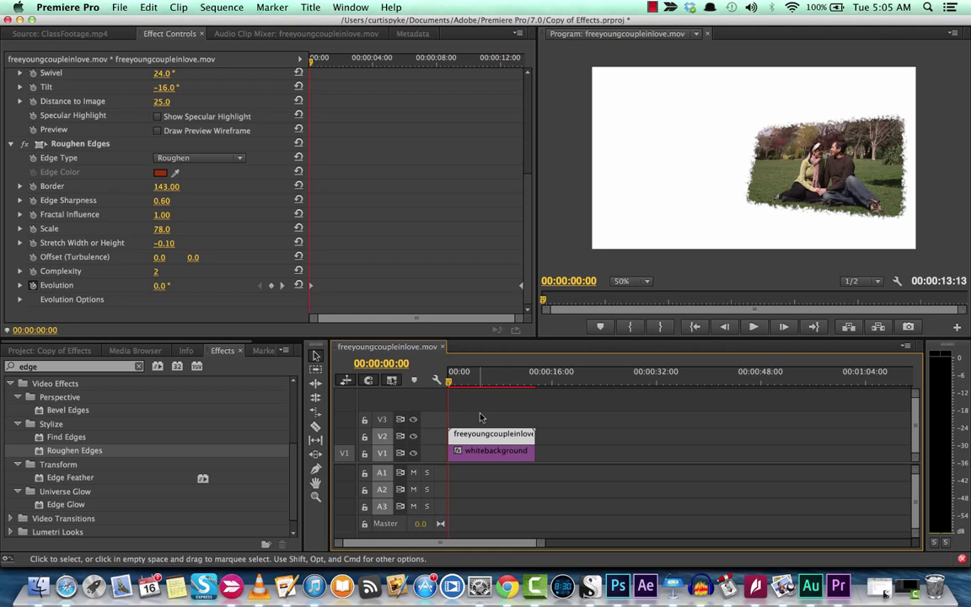
{"action": "key", "text": "space"}
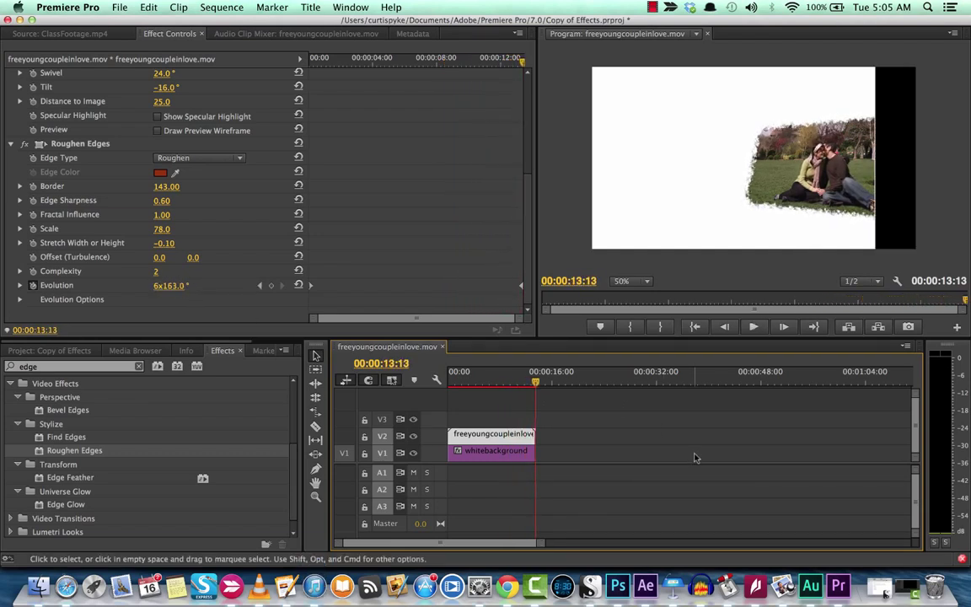
{"action": "left_click_drag", "start_coordinate": [471, 377], "coordinate": [447, 381]}
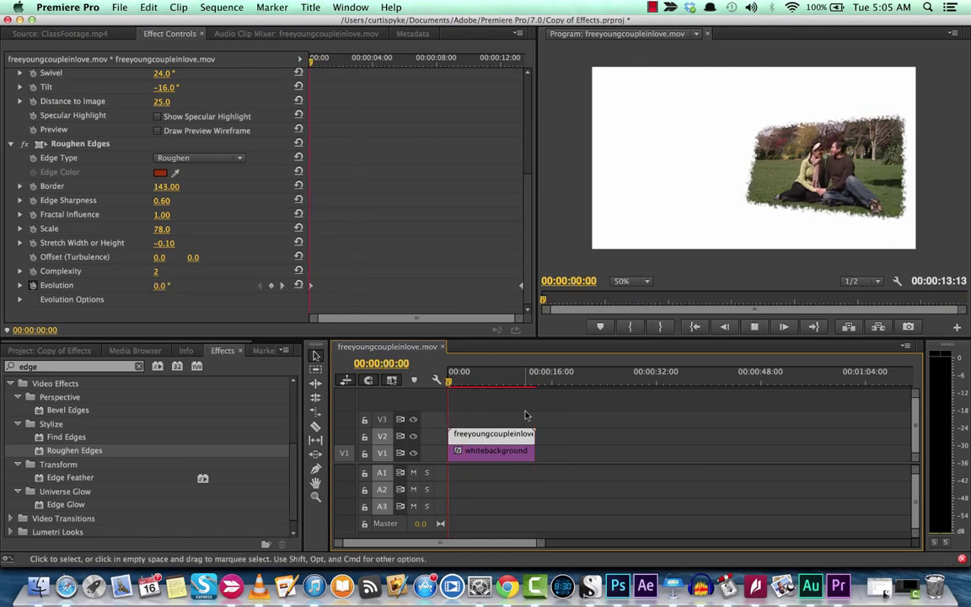
{"action": "key", "text": "space"}
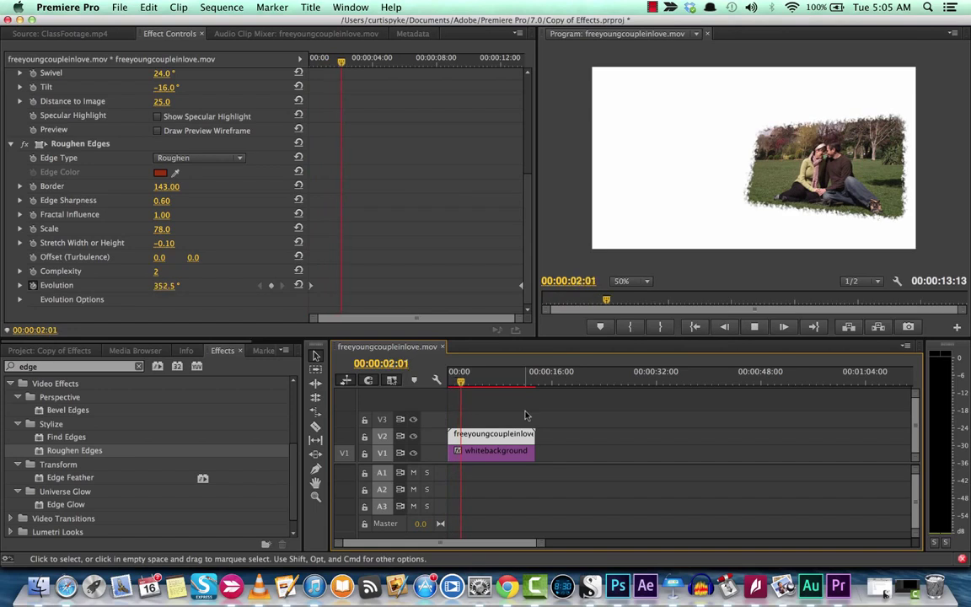